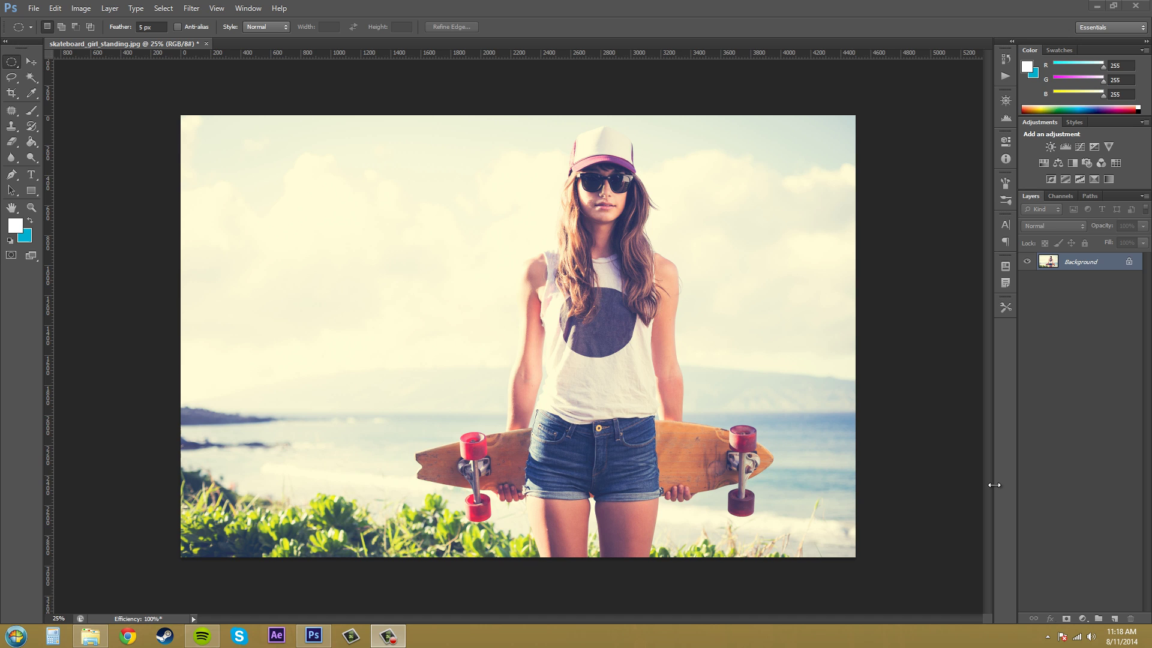
- Duplicate the Background layer and bring up Smart Sharpen (Amount 100%, Radius 1.0 px) for the copy
click(1077, 264)
drag(1077, 264, 1117, 618)
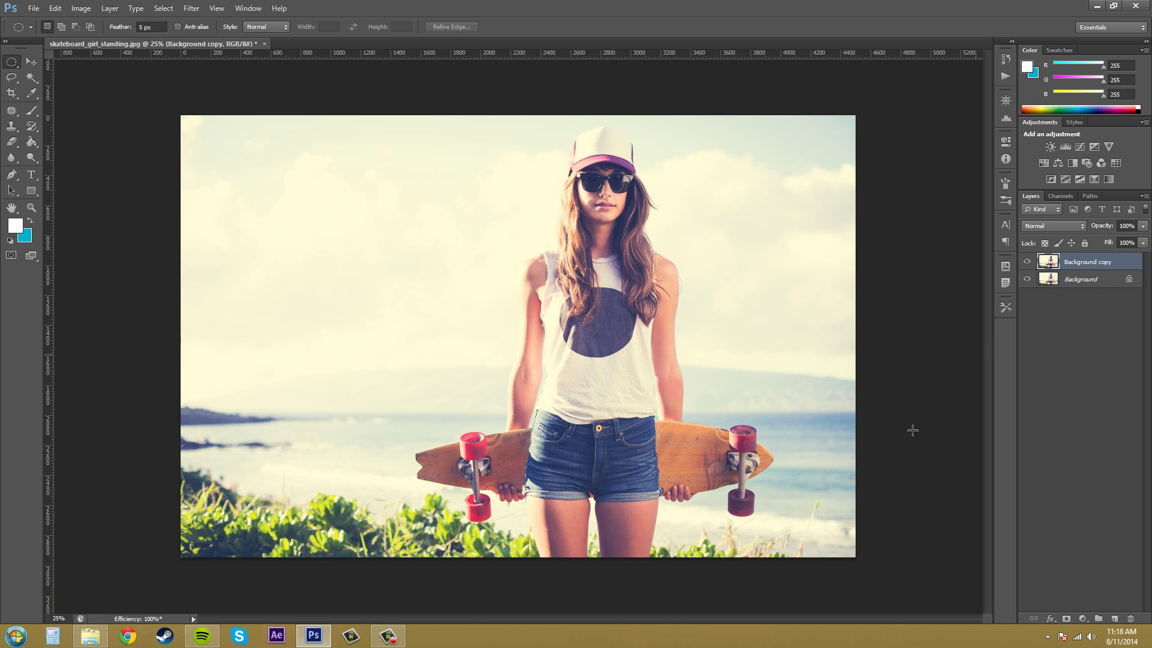
click(192, 15)
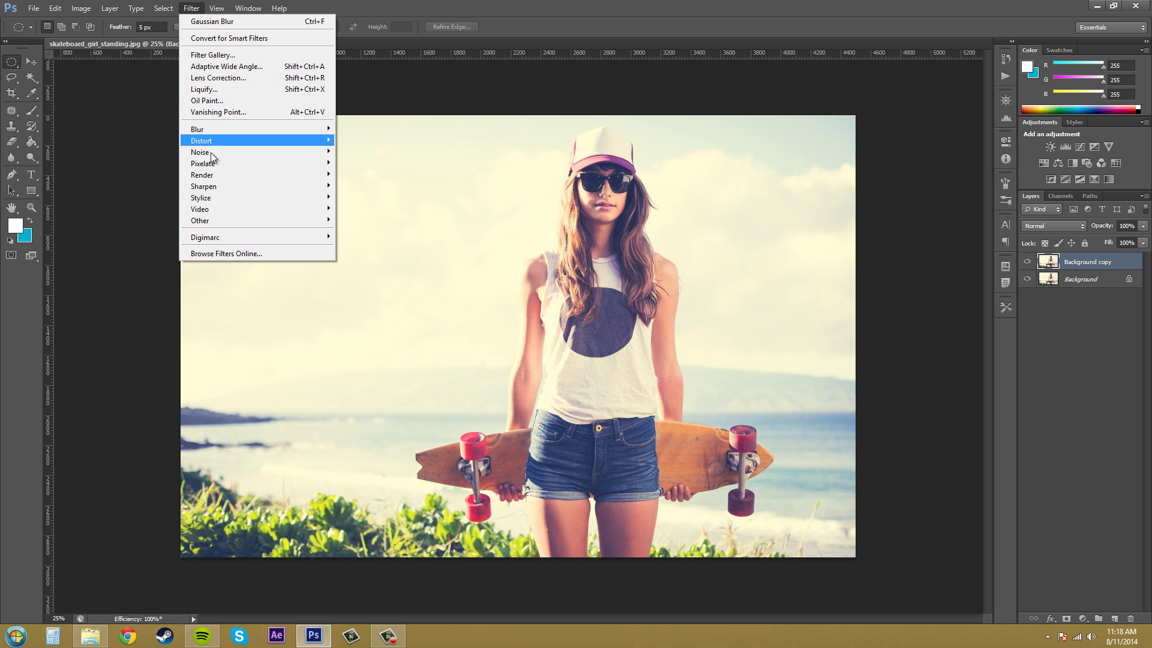
mouse_move(213, 185)
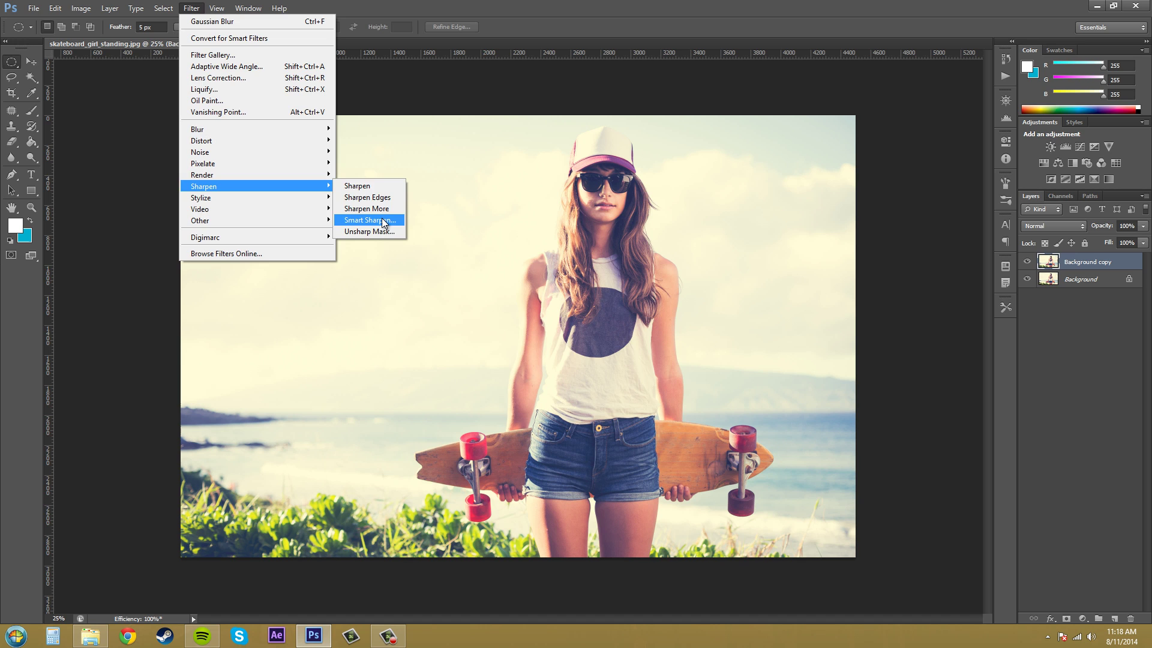
click(381, 218)
drag(720, 179, 812, 228)
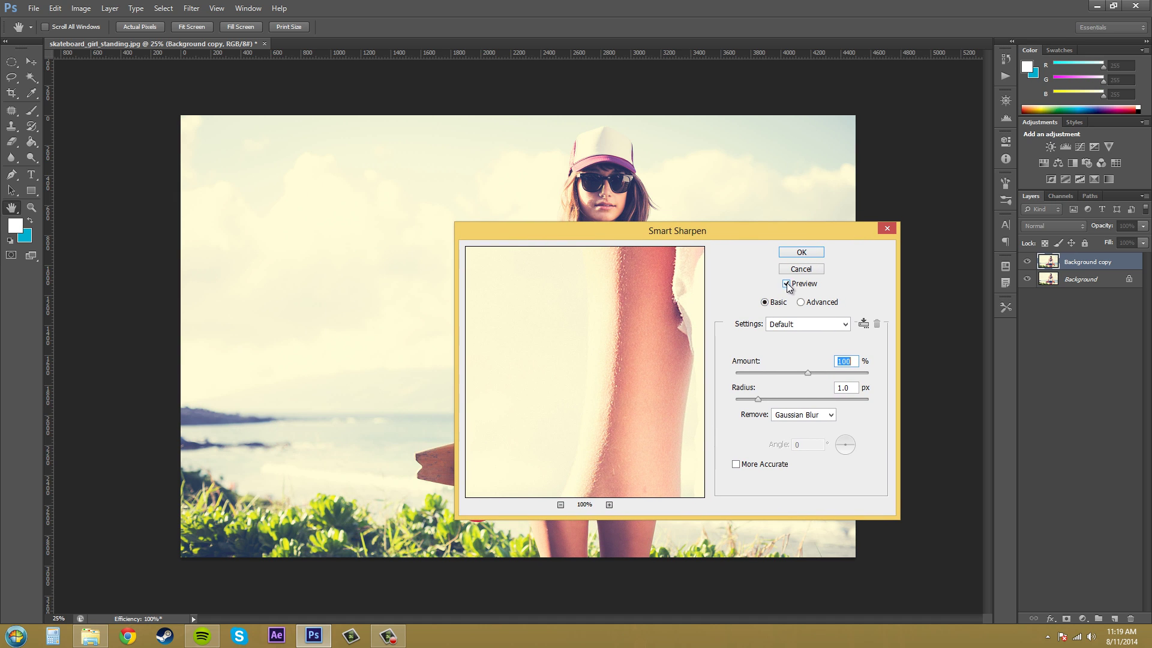
- Drop Smart Sharpen to Amount 1% and Radius 0.1 px, previewing the arm, hair and shoulder
drag(750, 228, 335, 122)
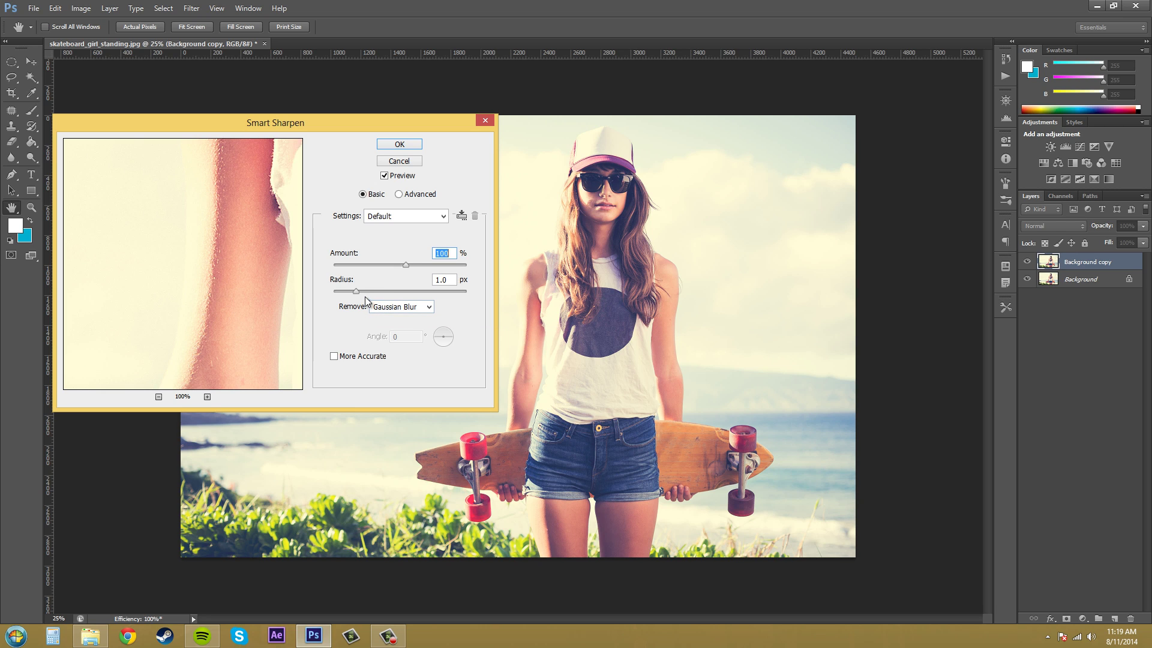
drag(405, 264, 301, 267)
drag(357, 292, 277, 296)
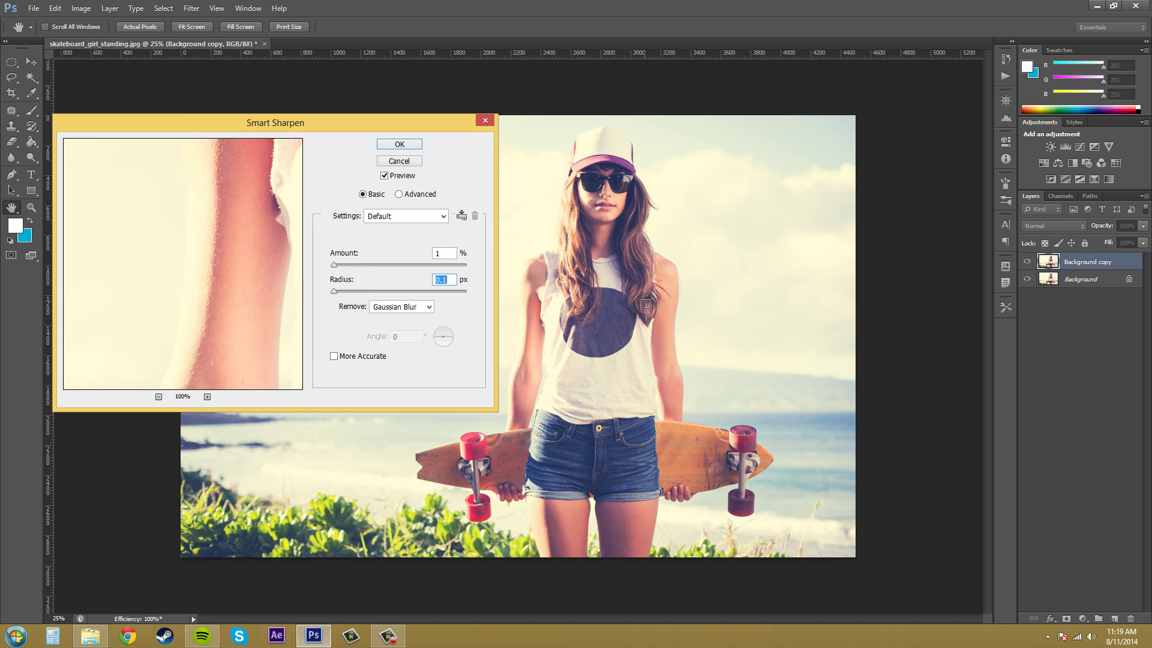
drag(224, 335, 150, 306)
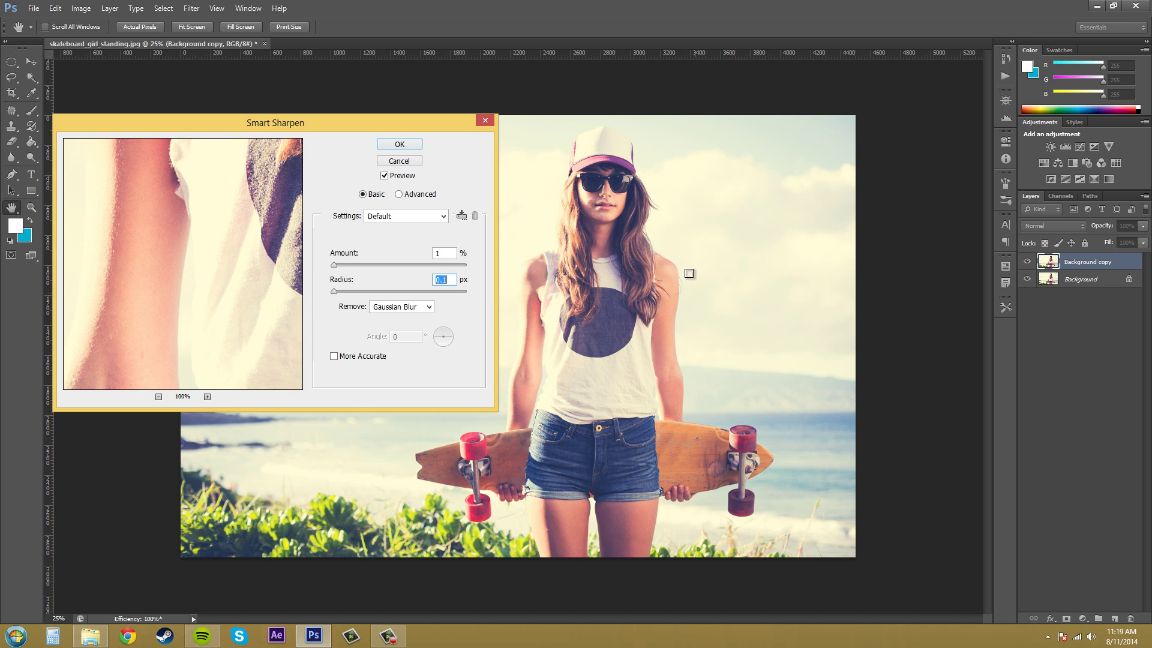
click(662, 252)
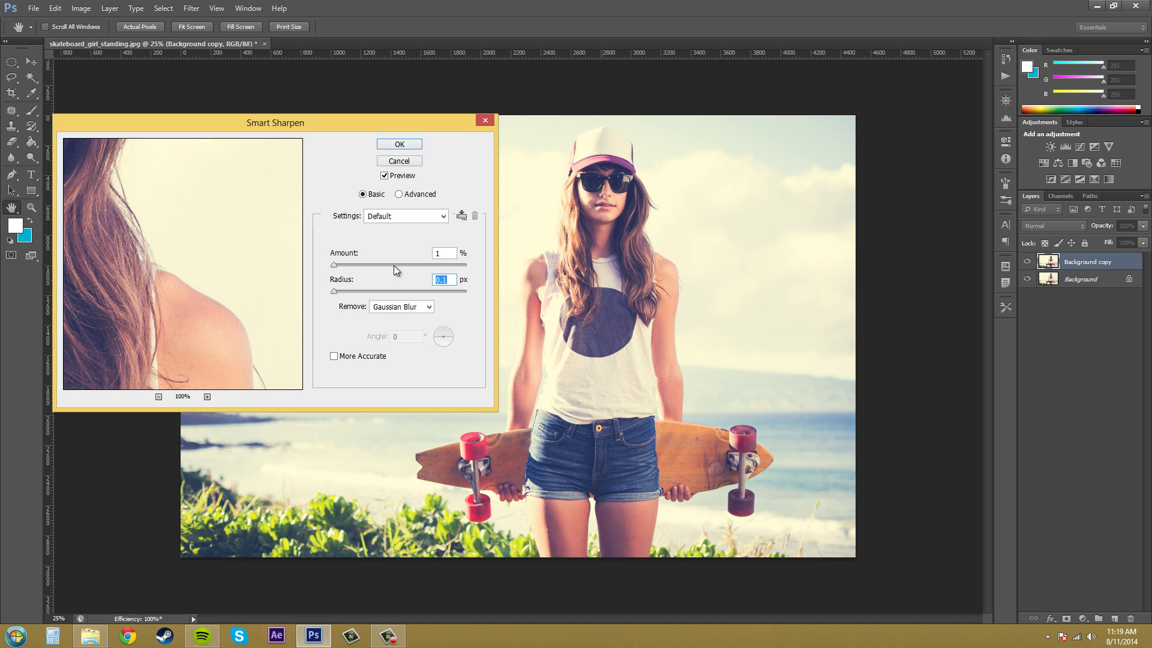
drag(179, 285, 217, 249)
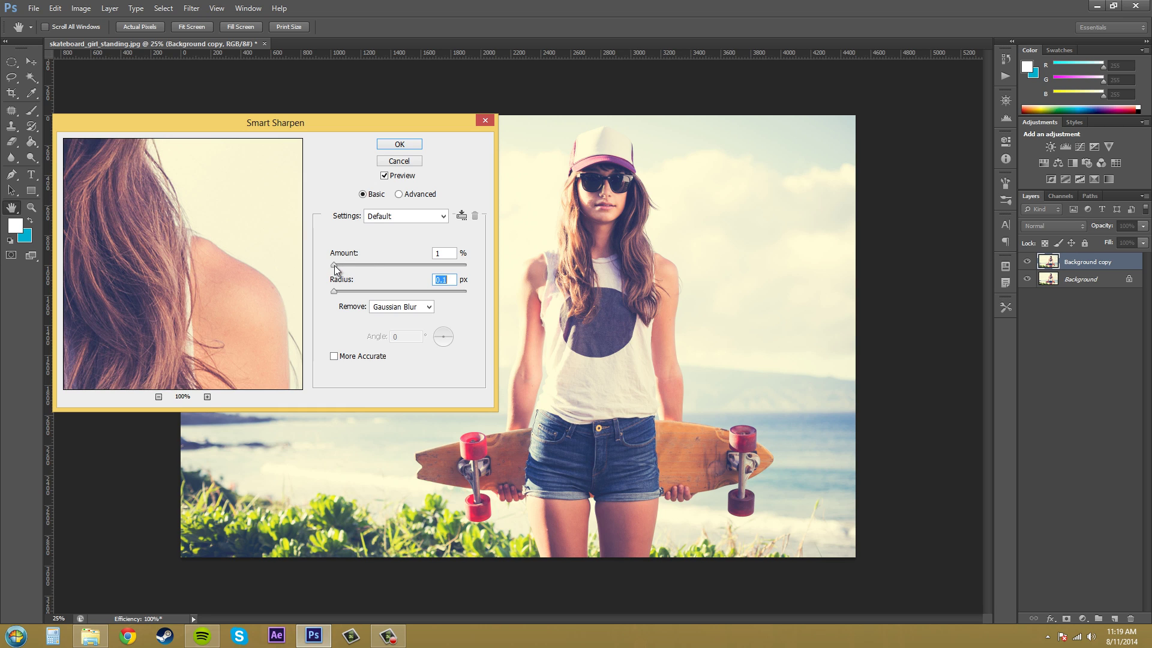
- Raise the sharpen Amount and try Radius values of 1.4, 0.1 and 1.8 px
drag(334, 266, 405, 269)
drag(334, 291, 361, 291)
drag(361, 291, 320, 298)
drag(334, 292, 365, 295)
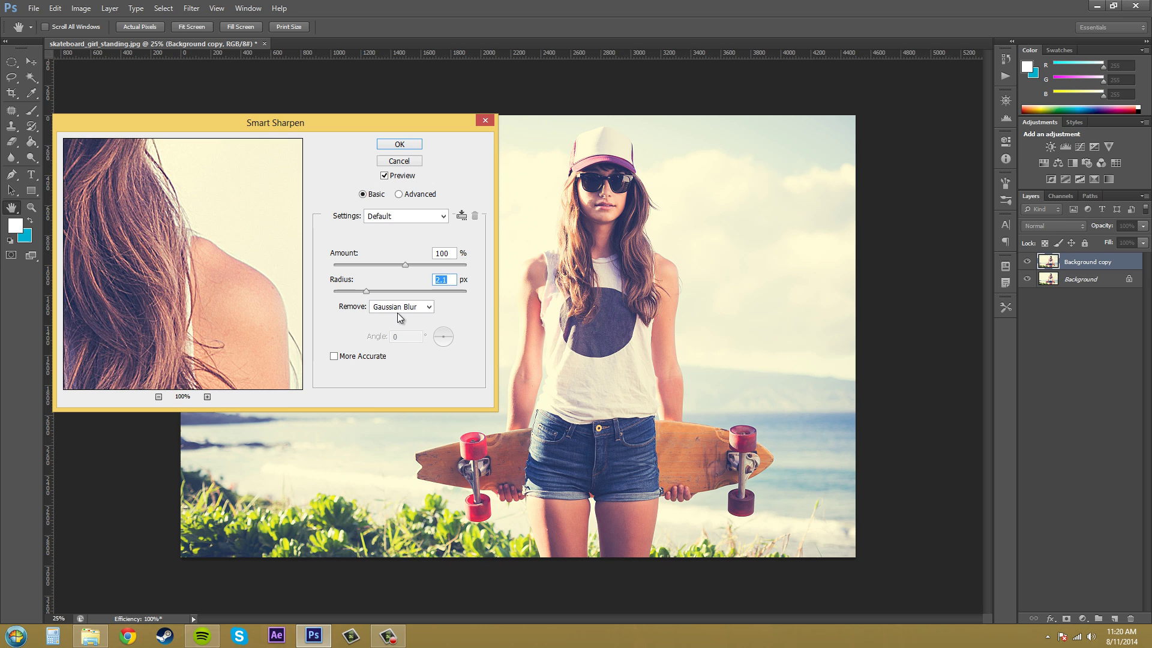
- Keep Gaussian Blur as the blur to remove and enable More Accurate
click(422, 307)
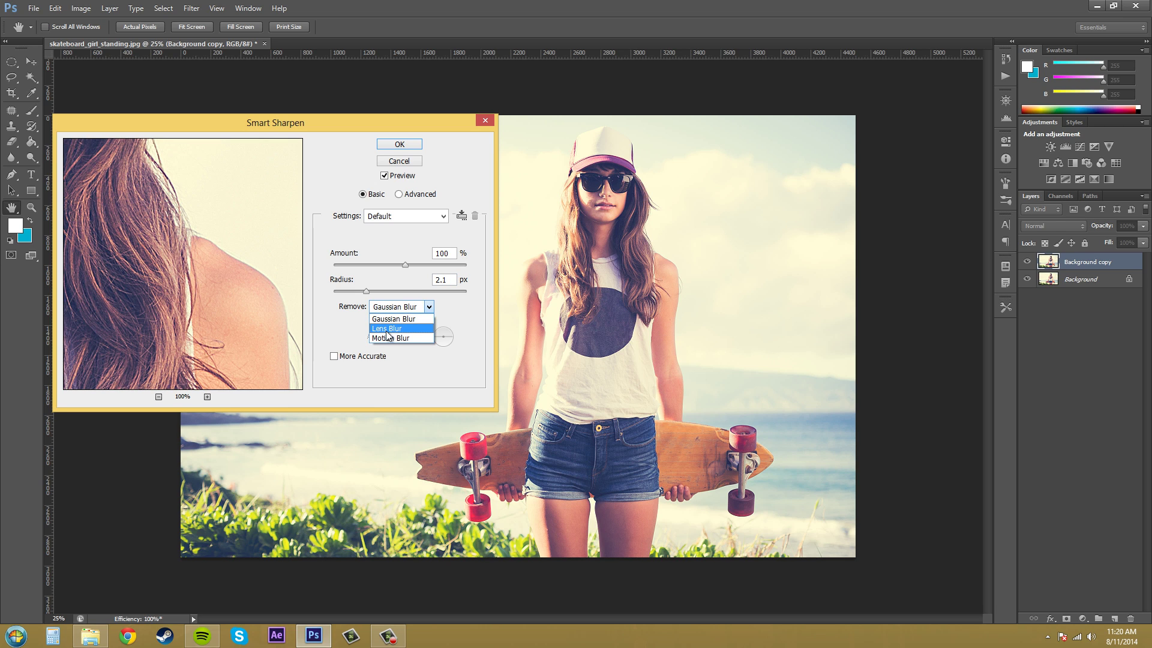
click(429, 351)
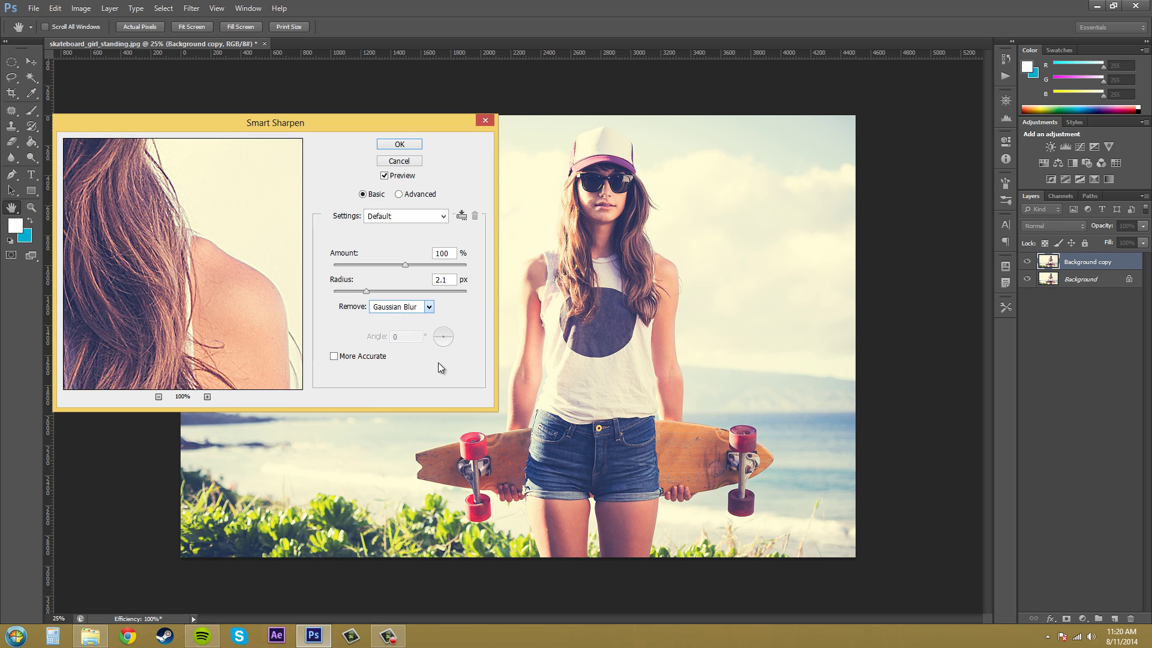
click(334, 358)
drag(146, 193, 169, 233)
- Try Motion Blur removal, revert to Gaussian Blur, and switch Smart Sharpen to Advanced mode
click(394, 309)
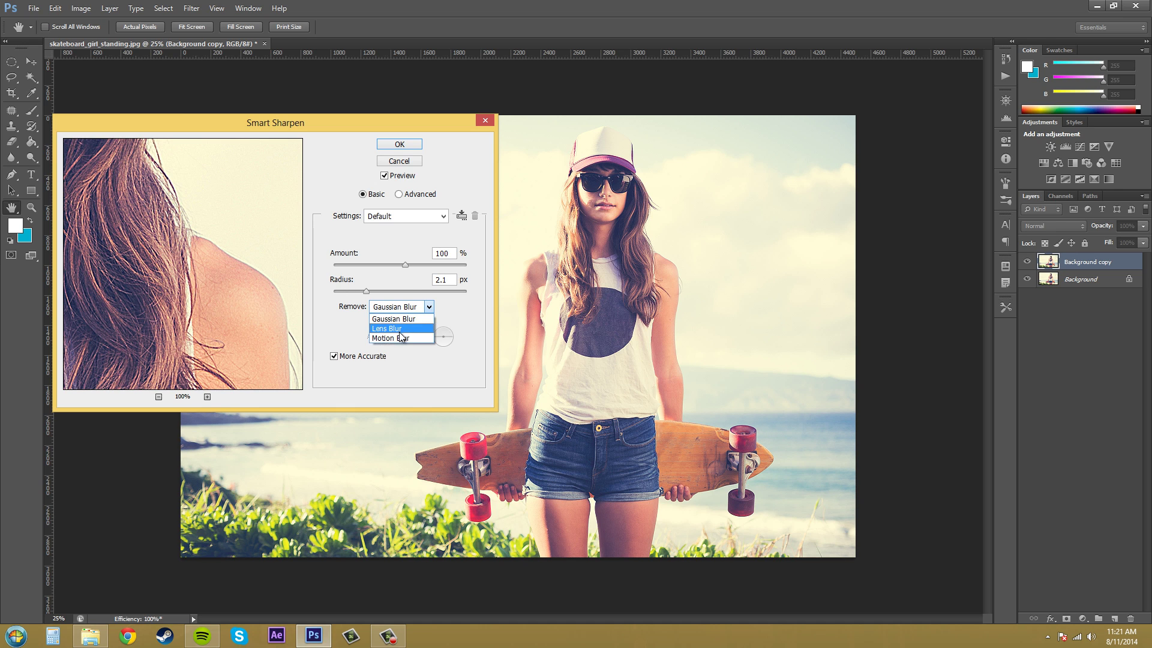
click(403, 339)
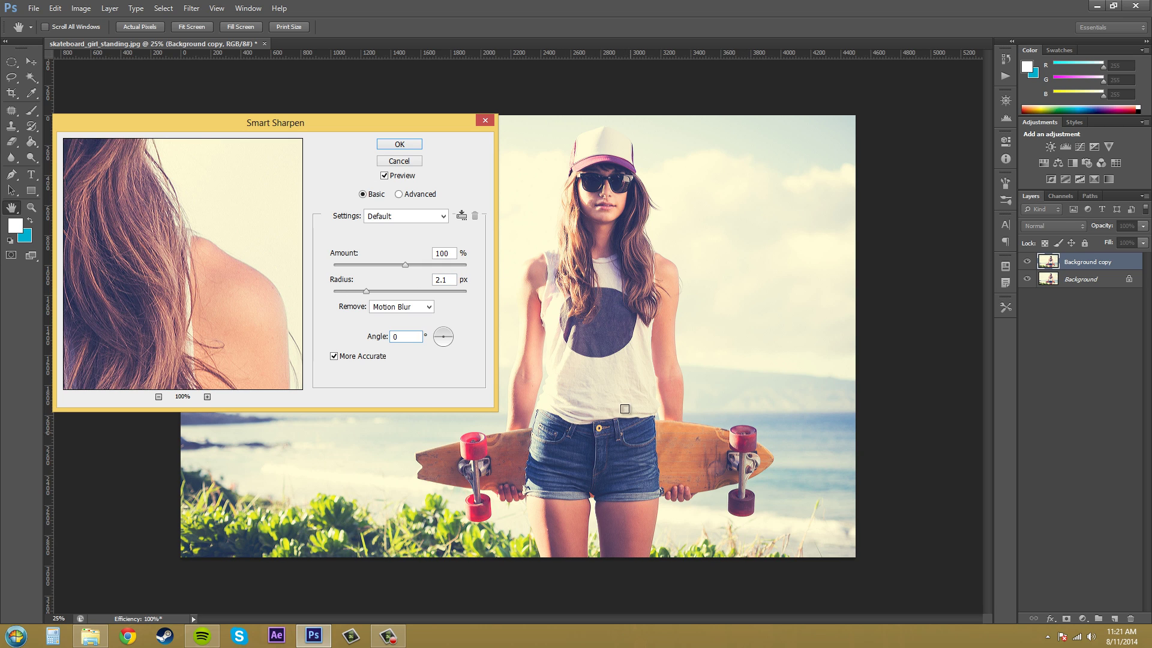
click(424, 311)
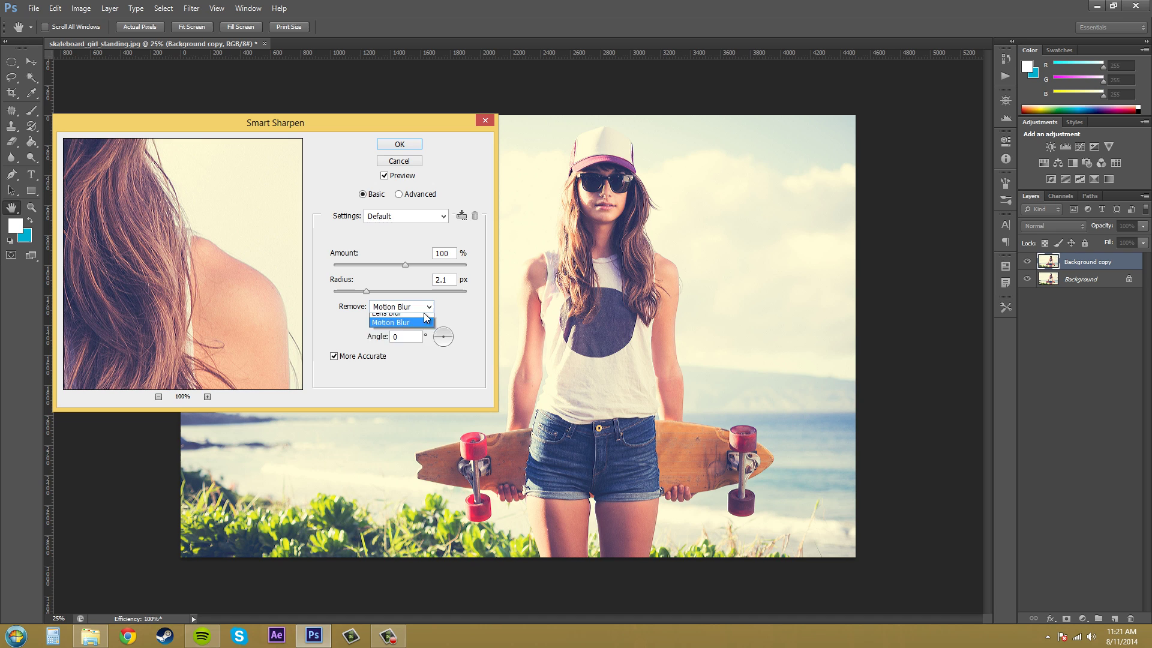
click(414, 317)
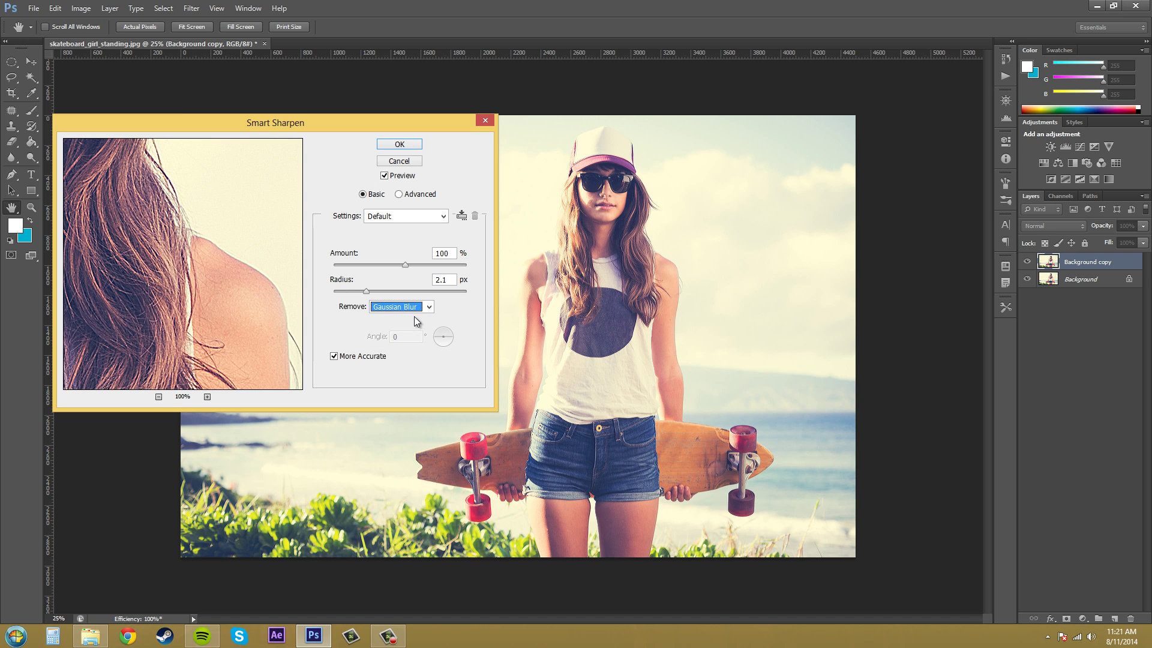
click(398, 194)
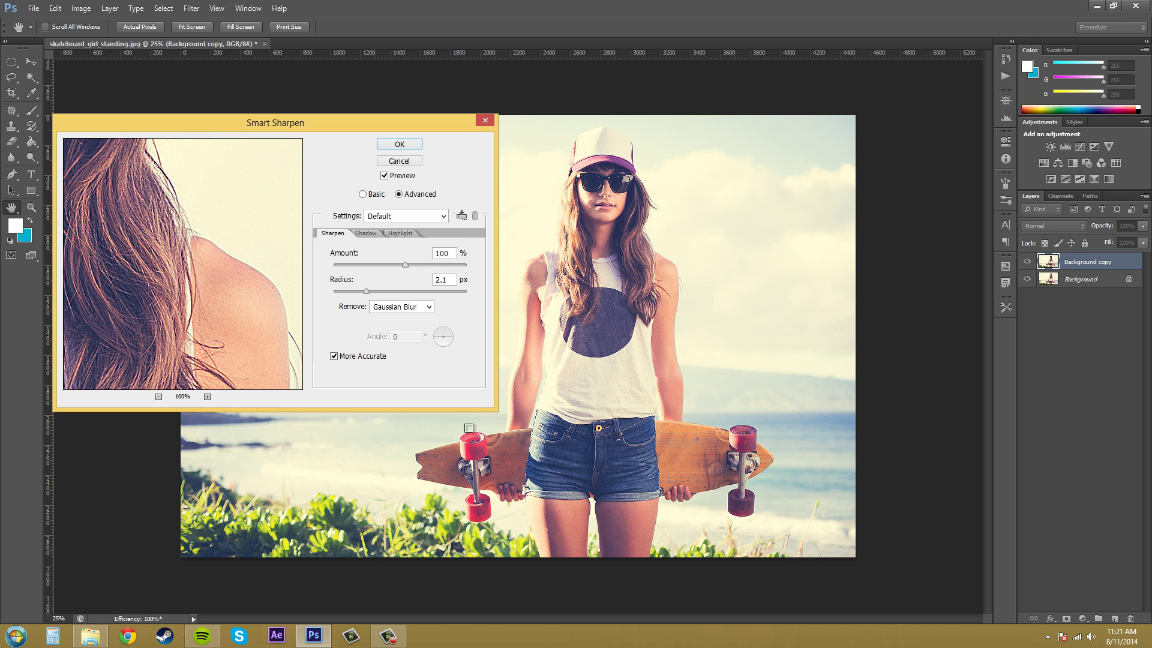
- On the Shadow tab, set Fade Amount 60%, Tonal Width 36% and Radius 21 px, previewing the thigh
click(549, 531)
drag(240, 301, 244, 278)
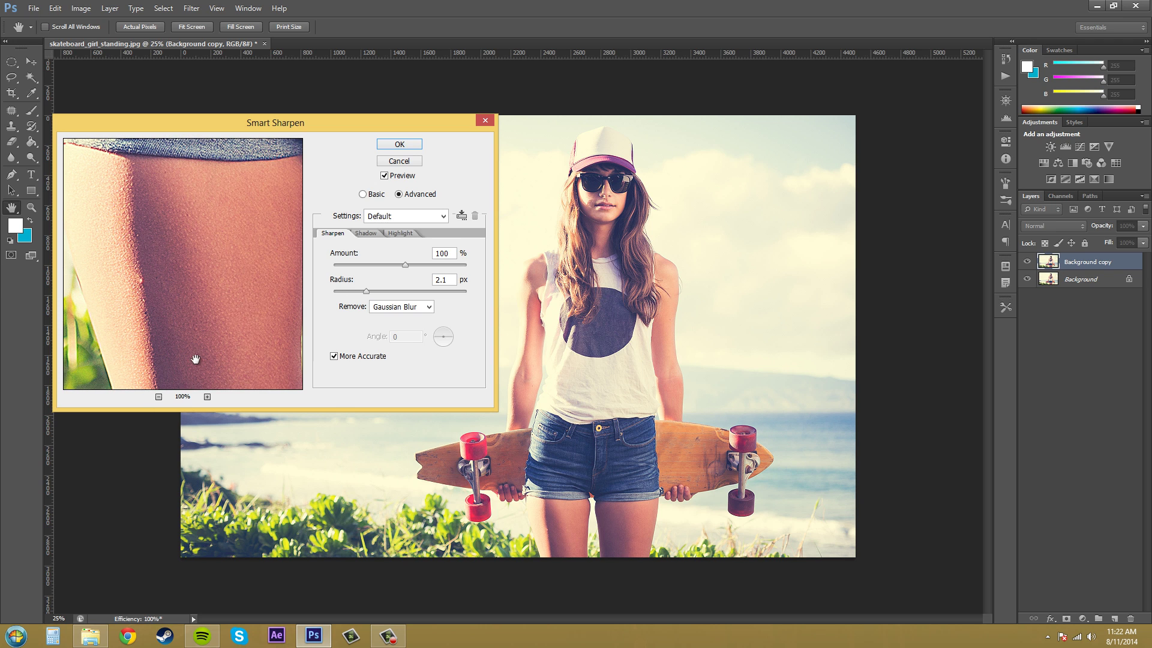
click(364, 233)
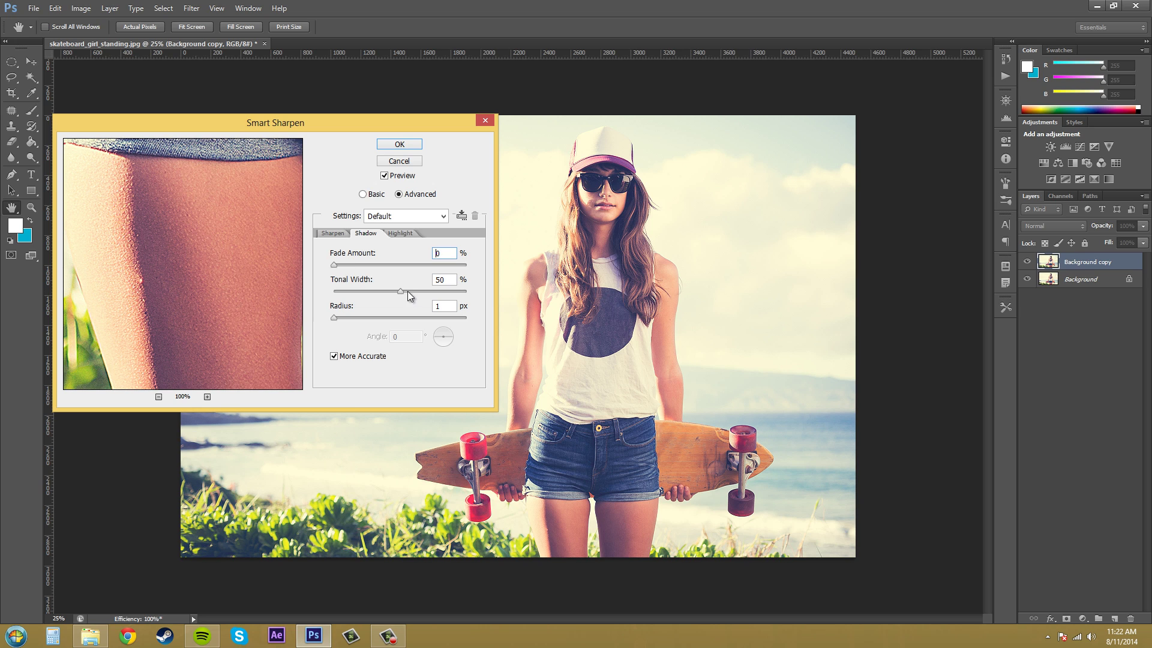
drag(400, 292, 255, 299)
key(Tab)
drag(334, 265, 410, 266)
key(Up)
key(Up)
key(Up)
key(Up)
key(Up)
key(Up)
drag(338, 291, 359, 317)
- Try Highlight Fade Amounts between 0 and 100% while previewing the denim shorts
click(405, 236)
drag(333, 268, 380, 265)
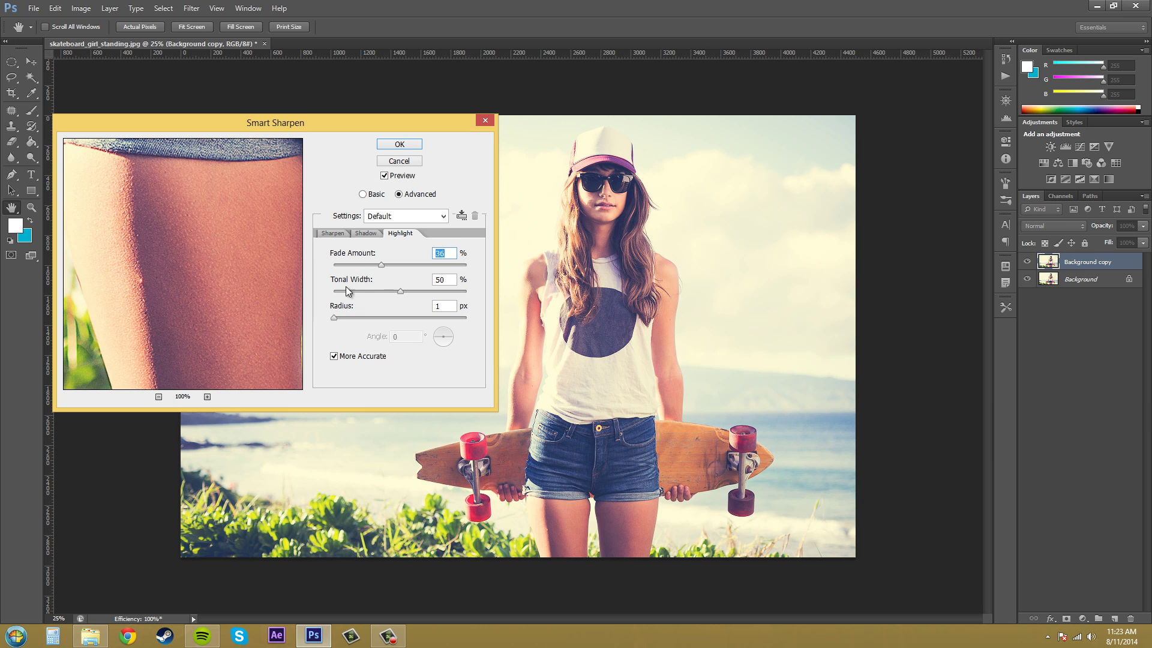
drag(382, 266, 264, 258)
drag(333, 268, 385, 267)
drag(106, 276, 103, 234)
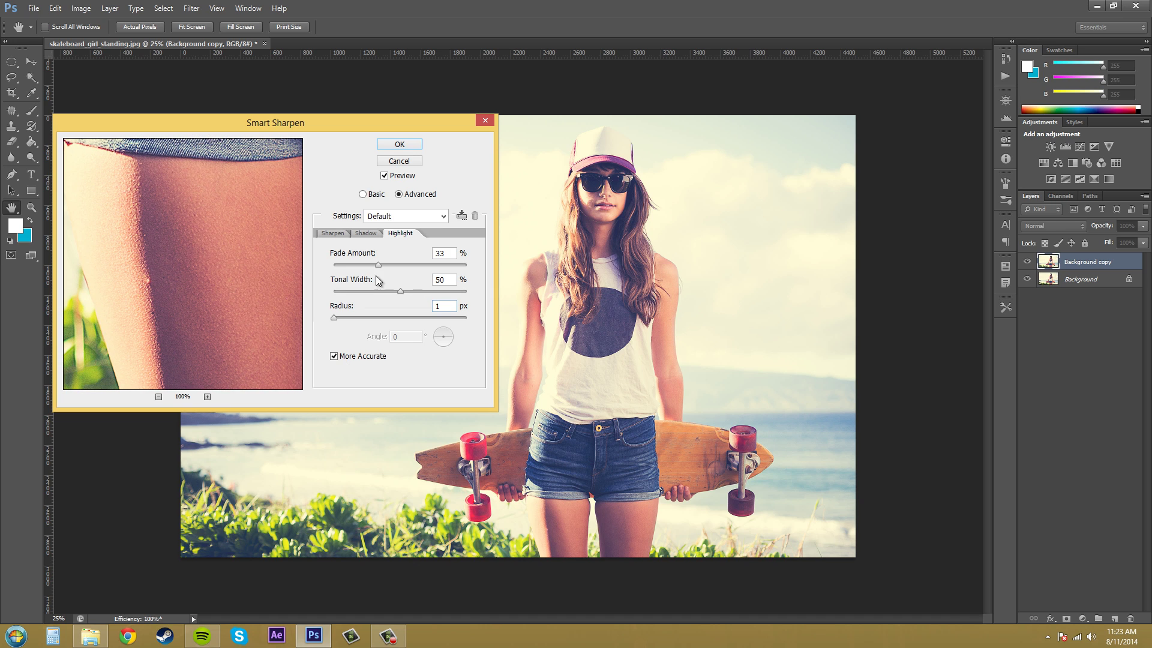
drag(378, 265, 262, 266)
drag(333, 265, 498, 284)
click(466, 274)
- Bring the Shadow Fade Amount down near 0 and return to the main Sharpen settings
click(365, 234)
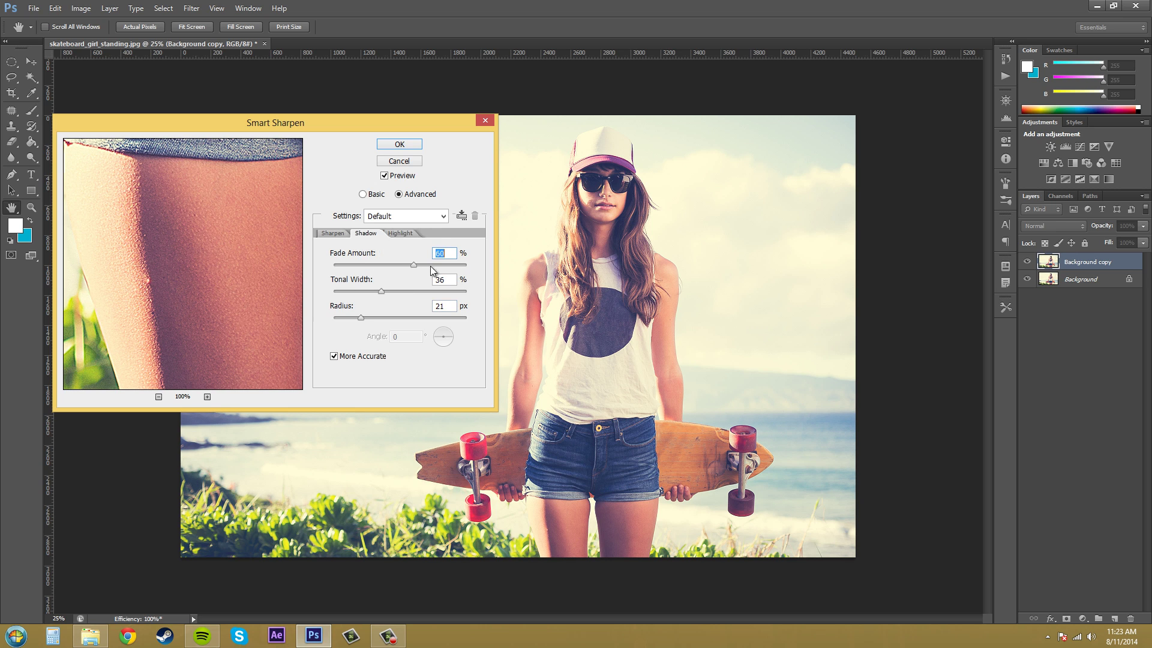
drag(412, 268, 481, 269)
drag(466, 265, 202, 261)
click(412, 234)
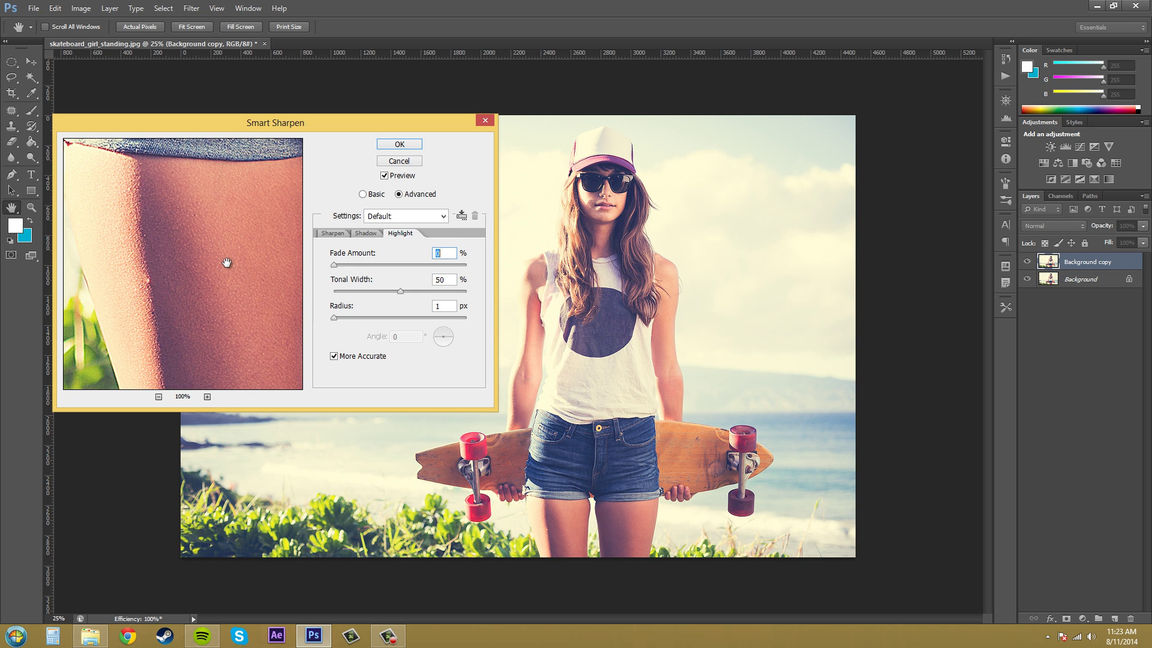
click(332, 234)
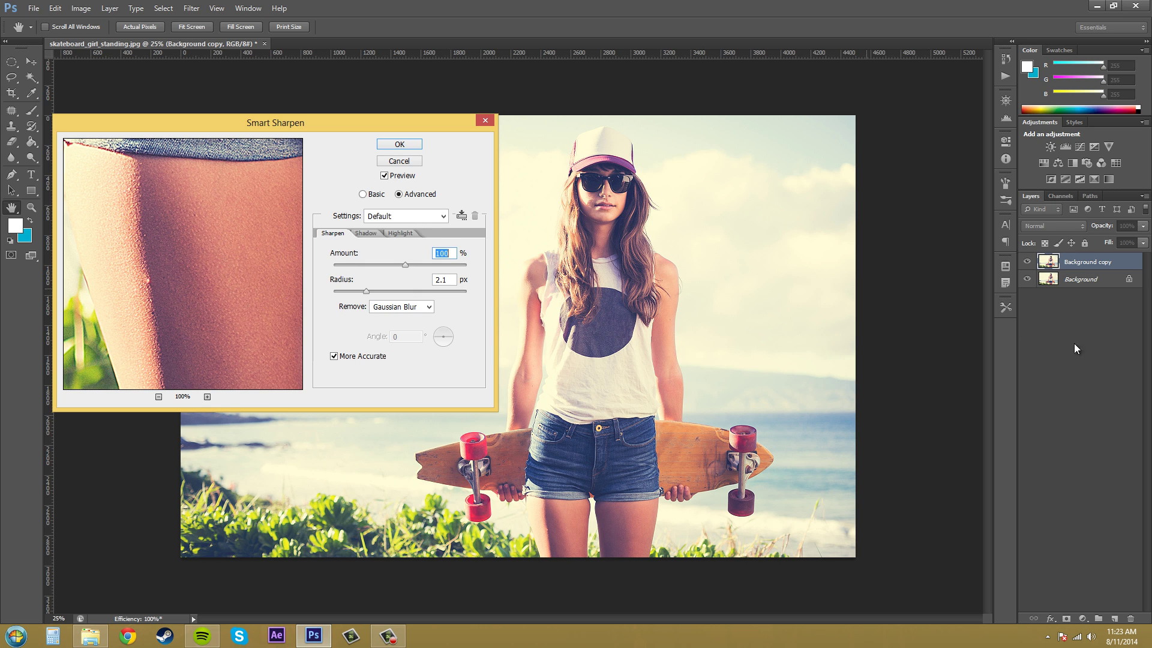
click(601, 378)
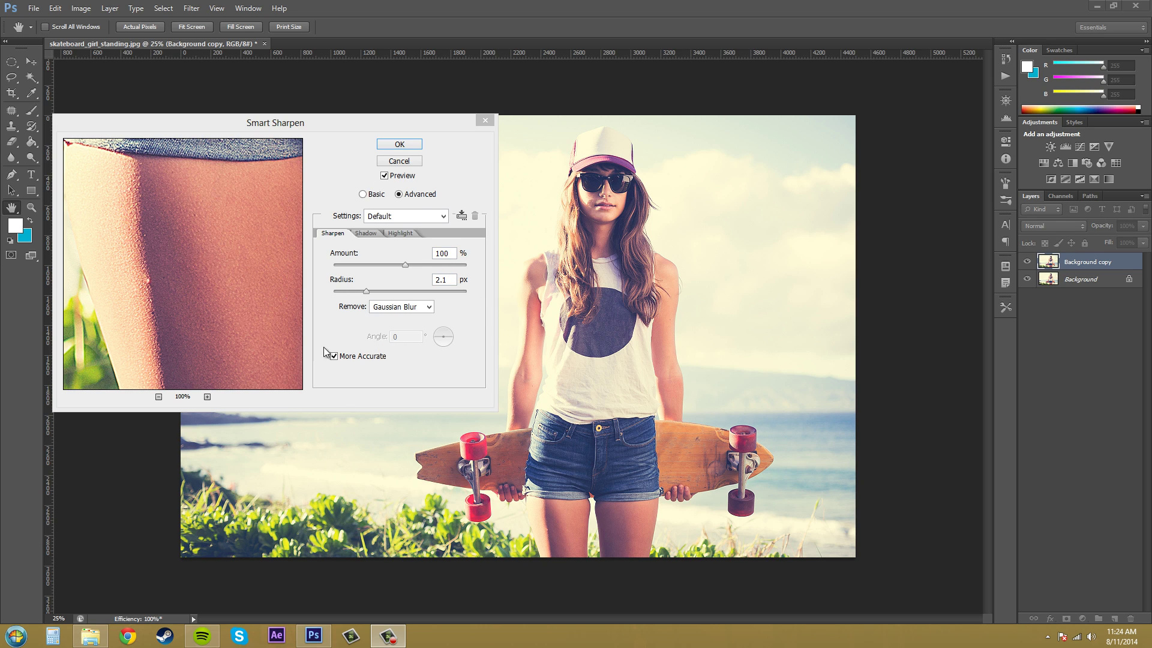
click(500, 125)
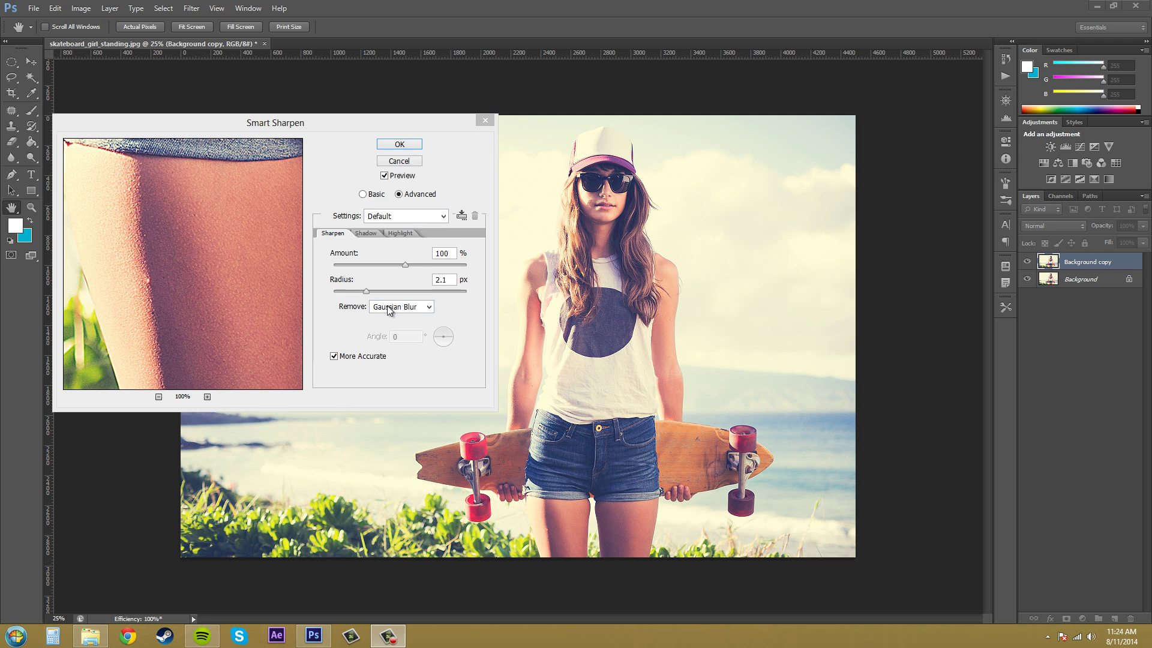
click(489, 119)
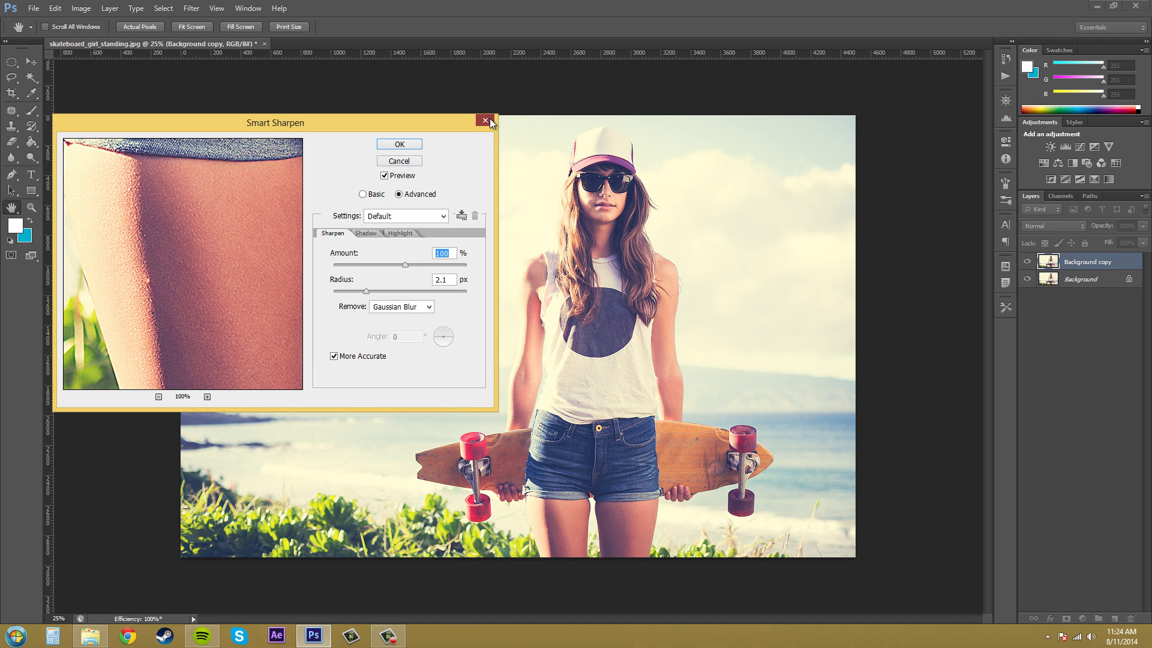
- Cancel Smart Sharpen and apply a 3-pixel Gaussian Blur to the Background copy layer
click(487, 119)
click(1138, 394)
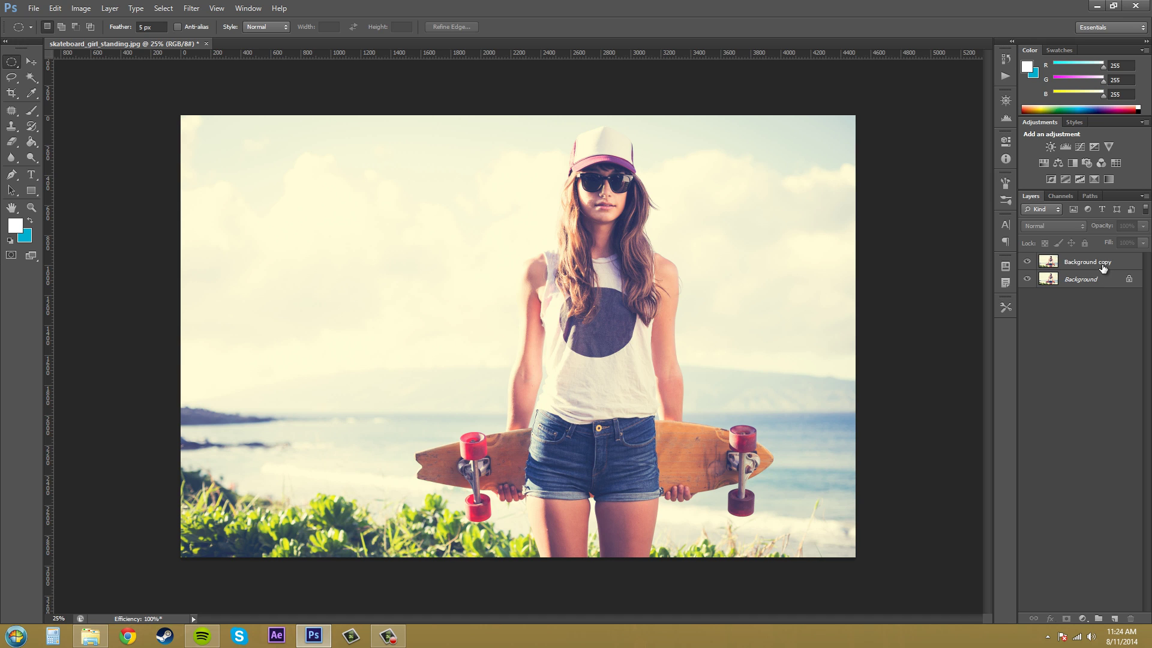
click(1102, 268)
click(192, 8)
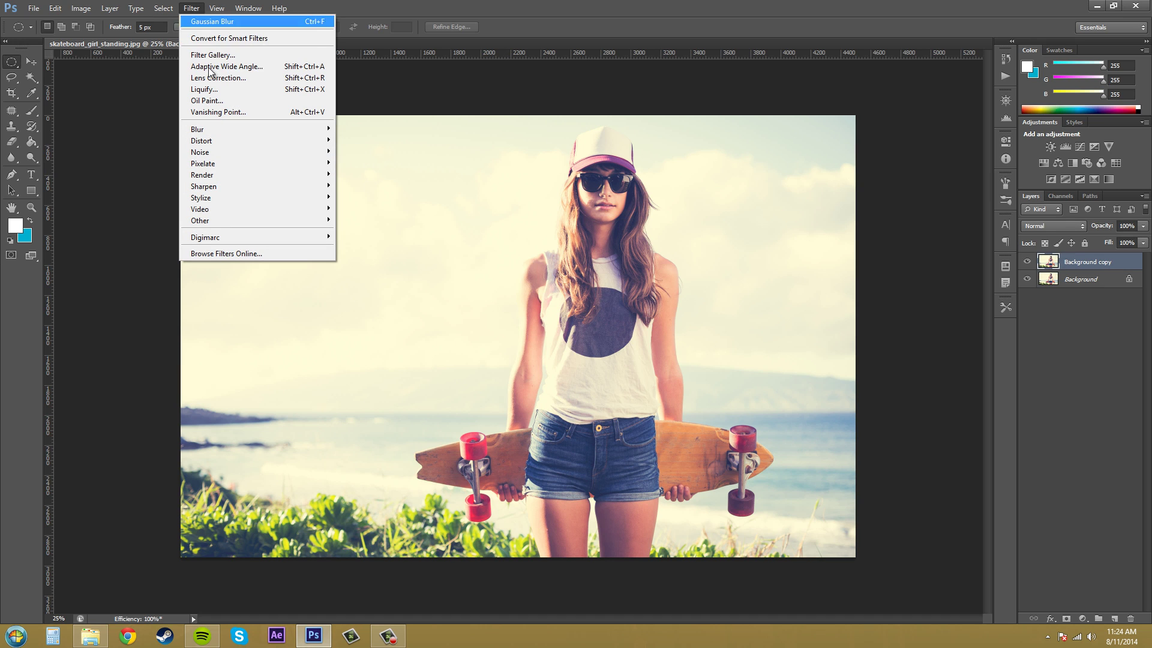
mouse_move(211, 129)
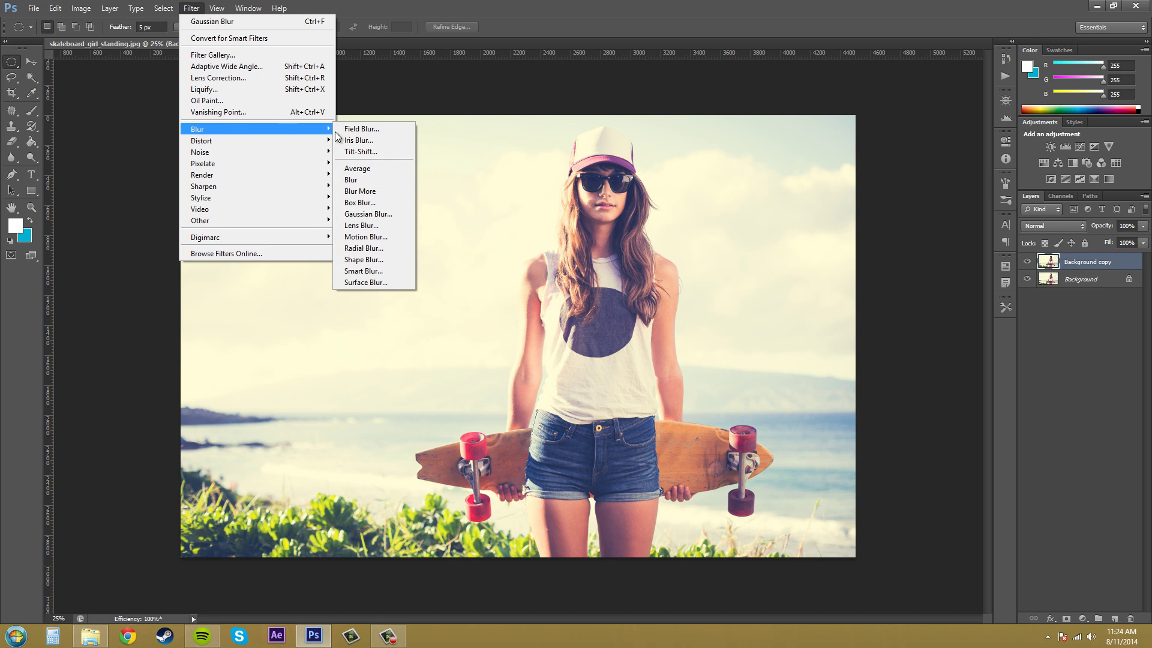
click(376, 214)
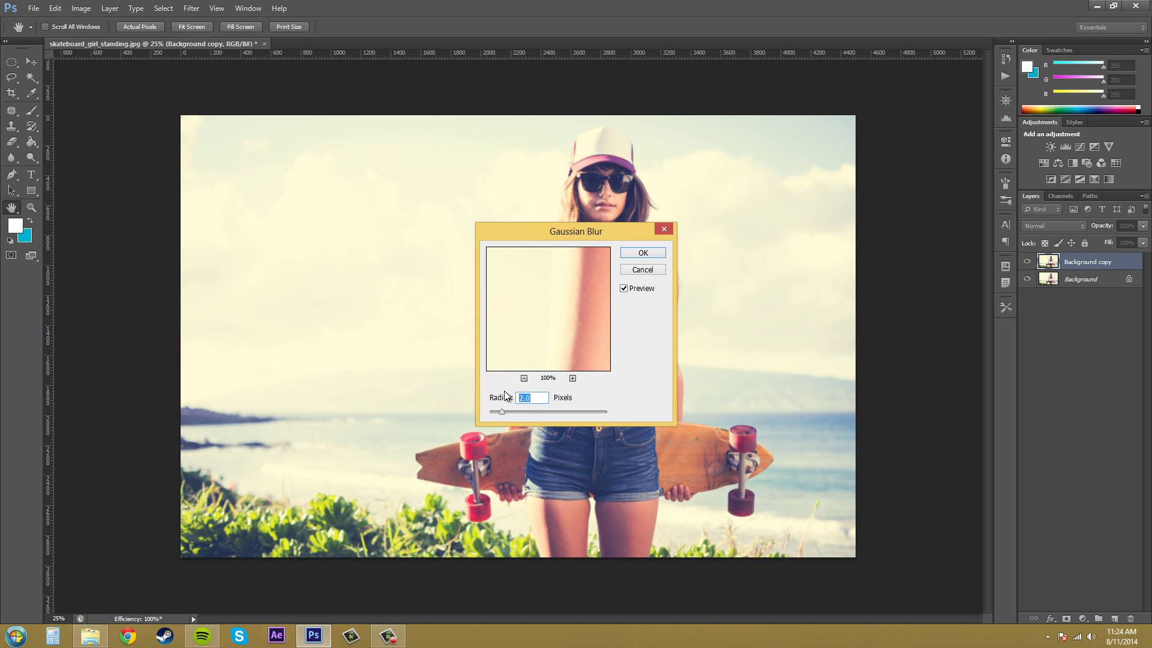
text(3)
click(650, 251)
key(m)
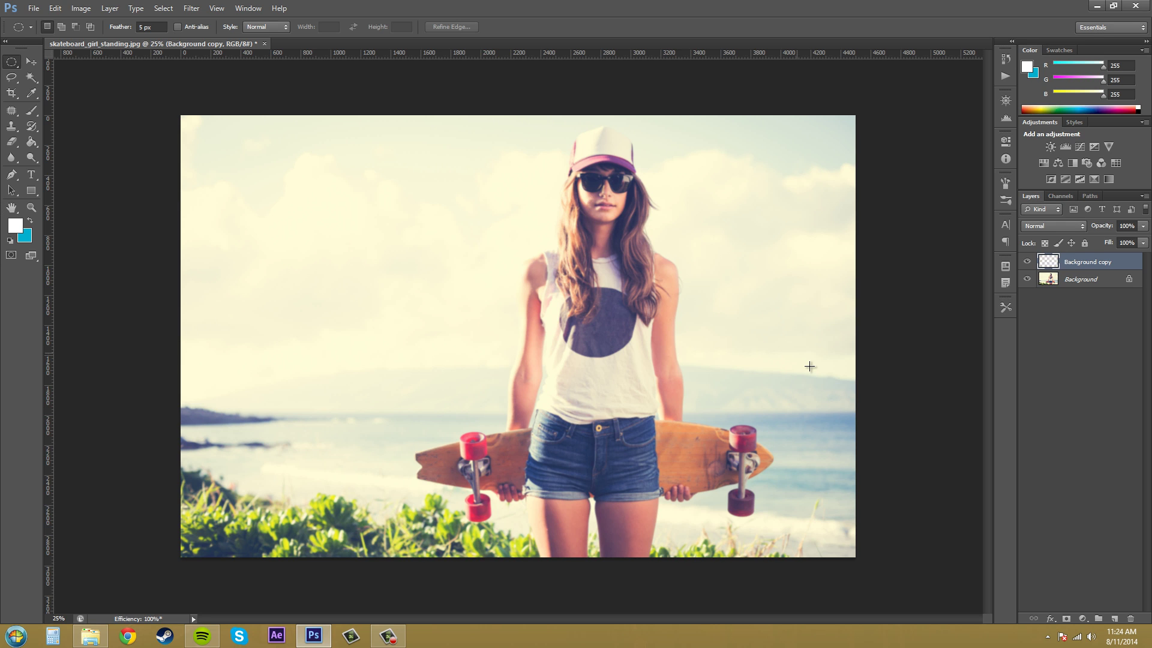
- Hide and reshow the blurred copy to compare it with the original
click(1028, 262)
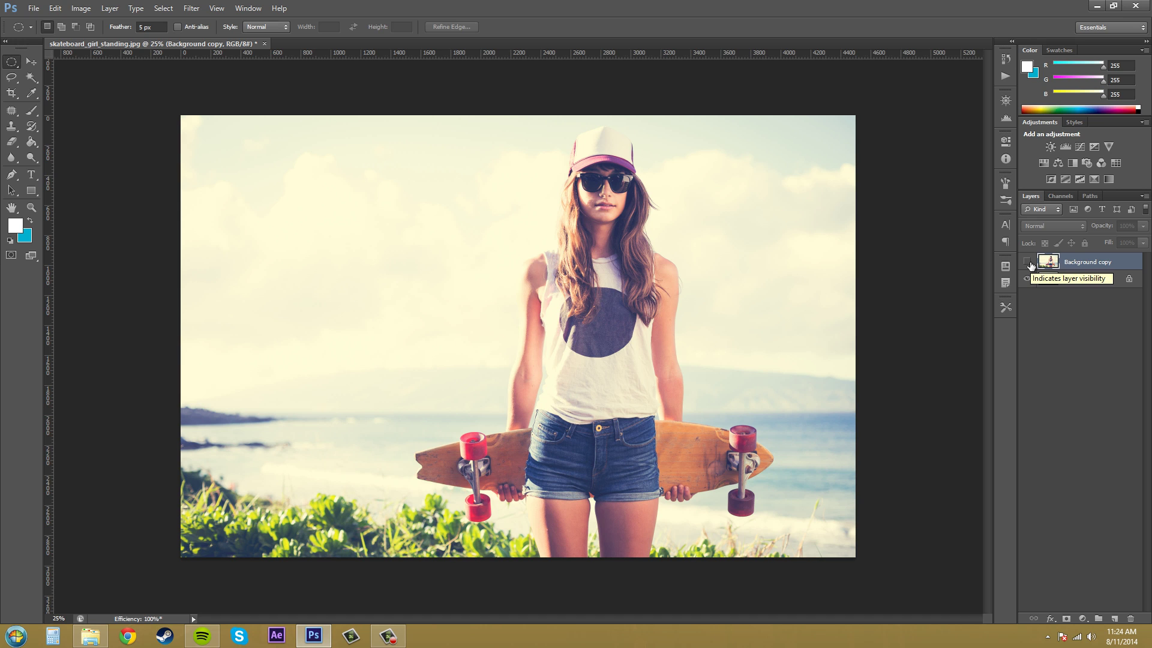
click(1026, 263)
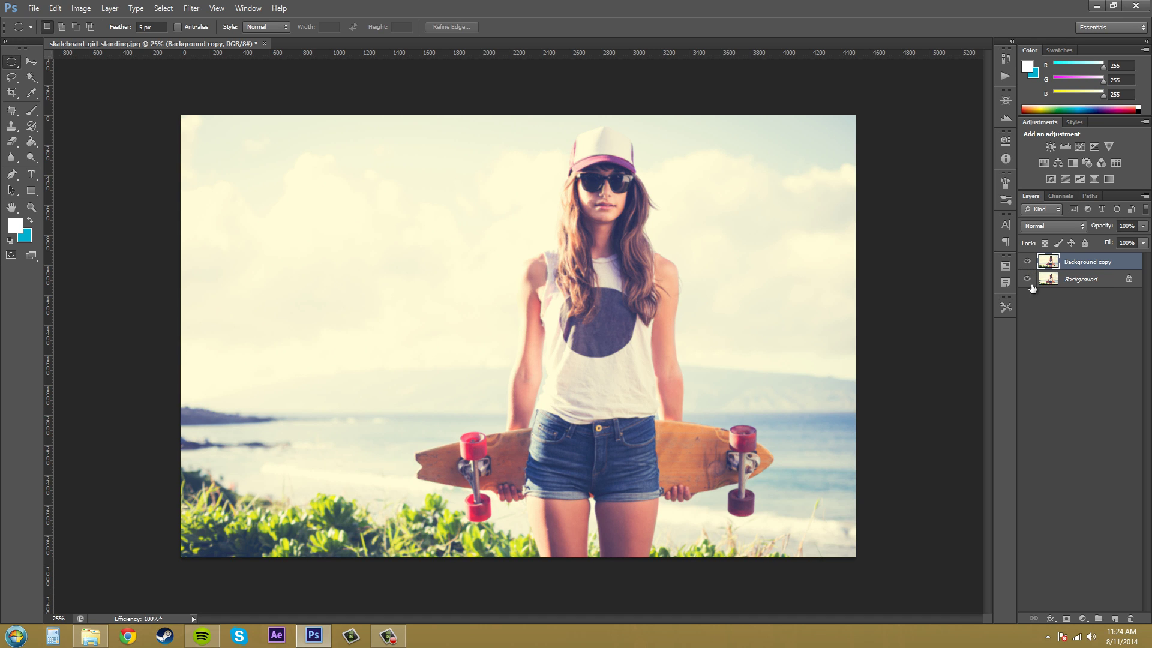
click(191, 8)
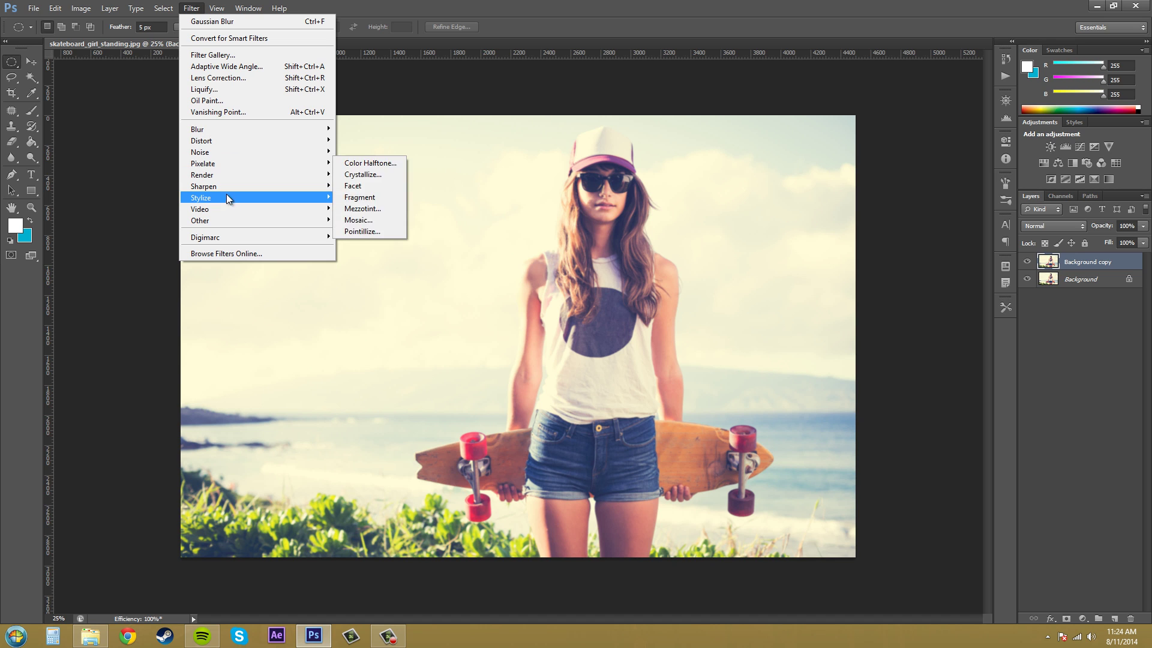
- Smart Sharpen the blurred copy at Amount 147%, Radius 1.0 px, Gaussian Blur removal, More Accurate
mouse_move(228, 190)
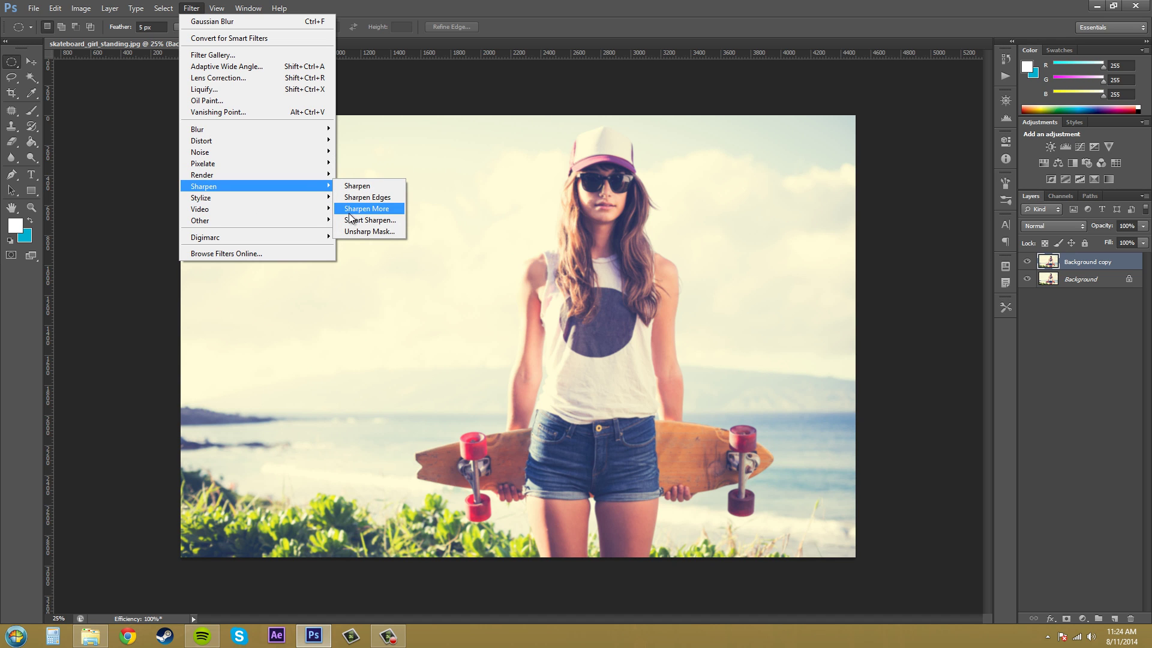
click(369, 219)
drag(624, 178, 327, 155)
click(409, 346)
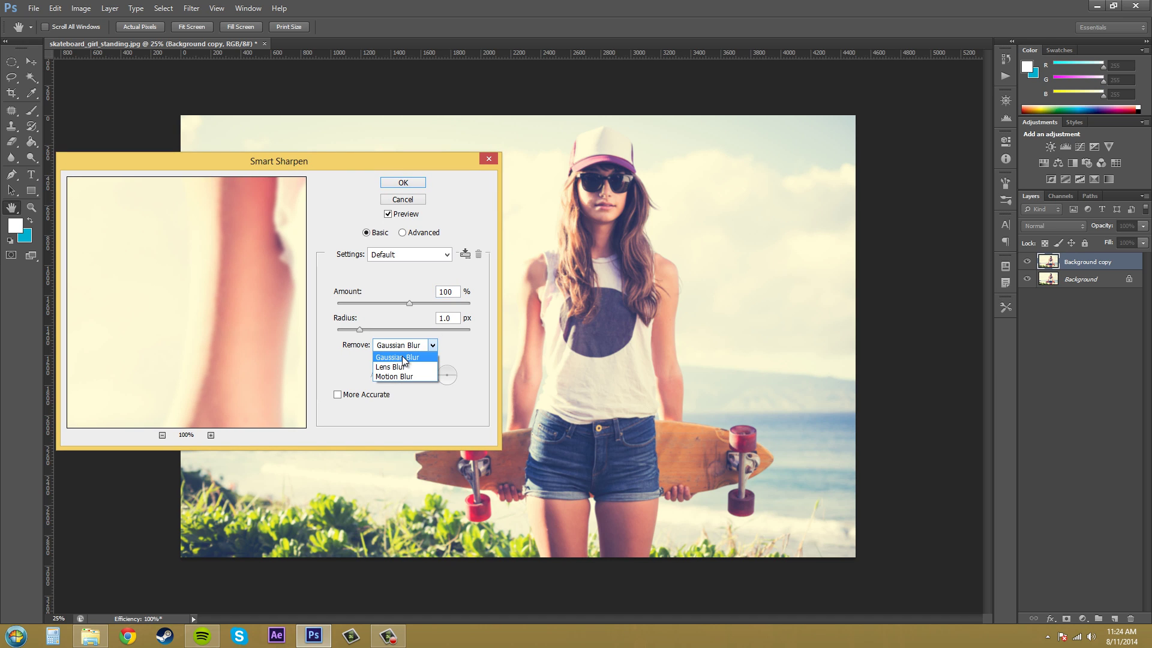
click(402, 357)
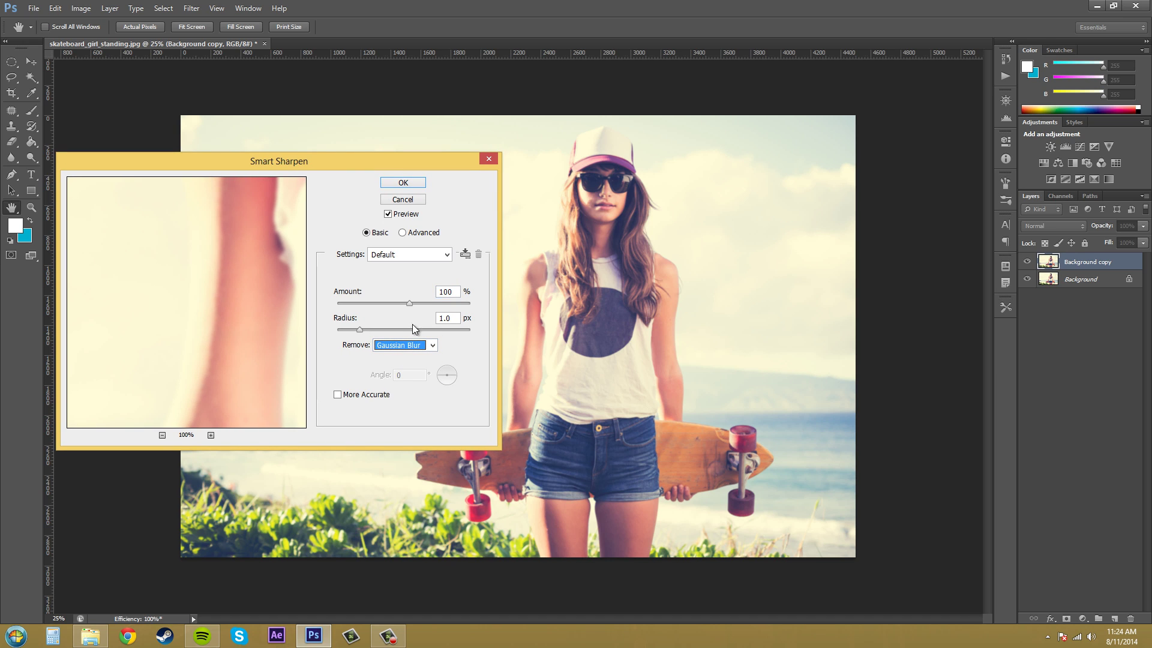
drag(412, 304, 425, 309)
click(337, 396)
click(403, 184)
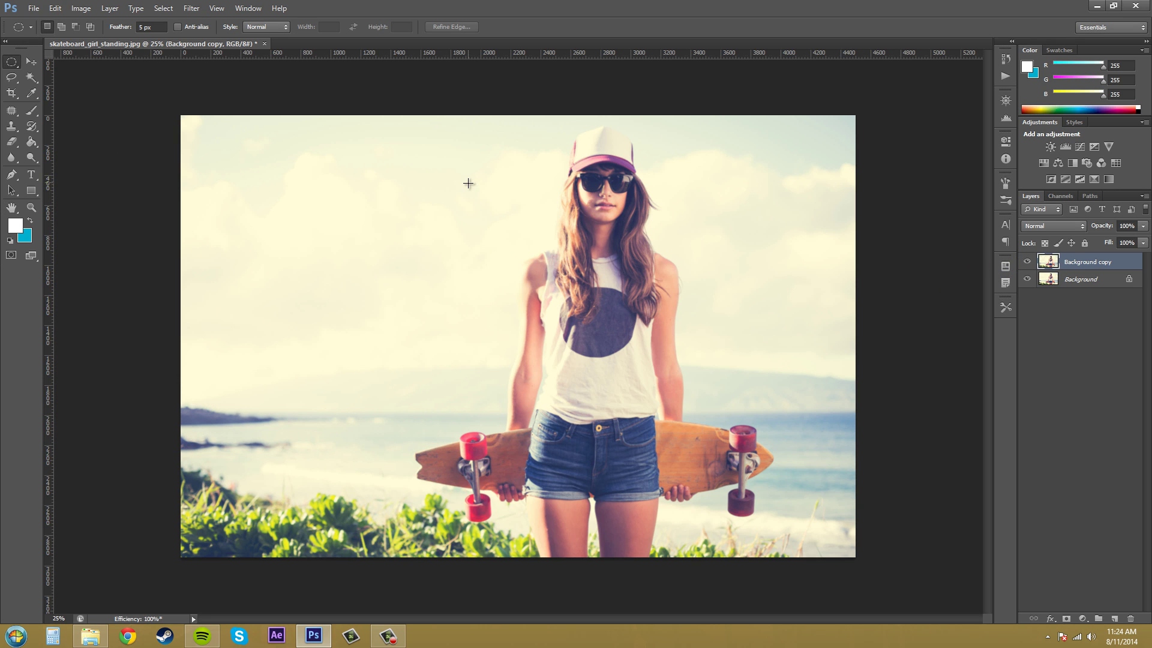
- Toggle the sharpened copy's visibility repeatedly against the original, finishing with it hidden
click(1026, 262)
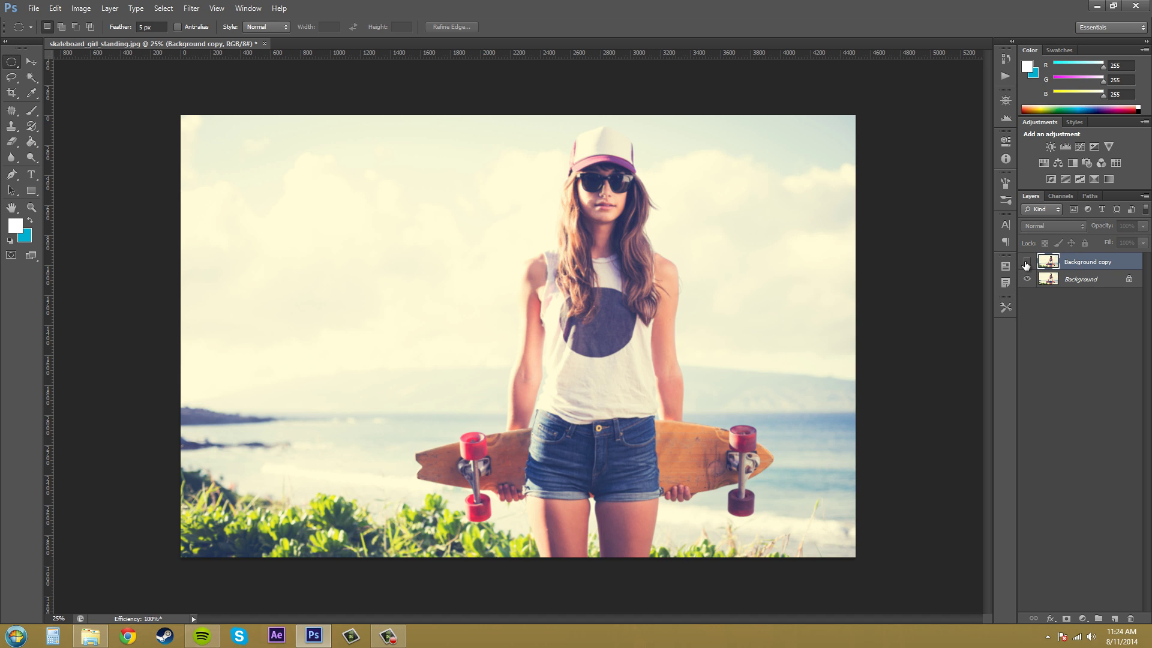
click(1026, 262)
click(1026, 262)
click(1026, 263)
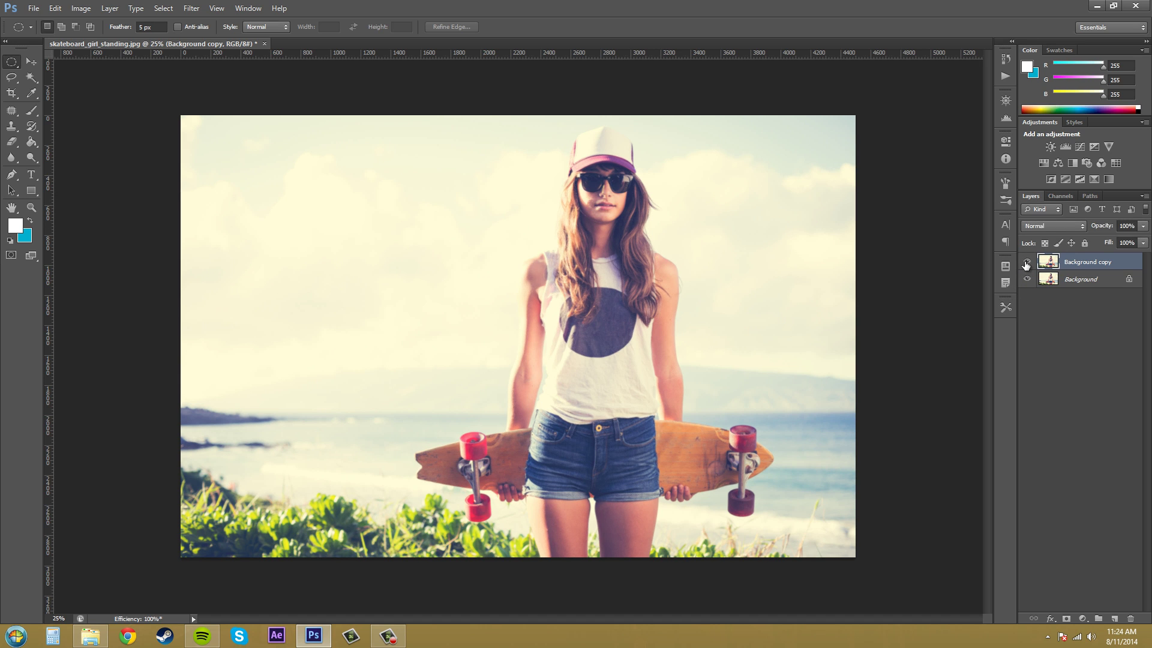
click(1026, 262)
click(1026, 263)
click(1026, 264)
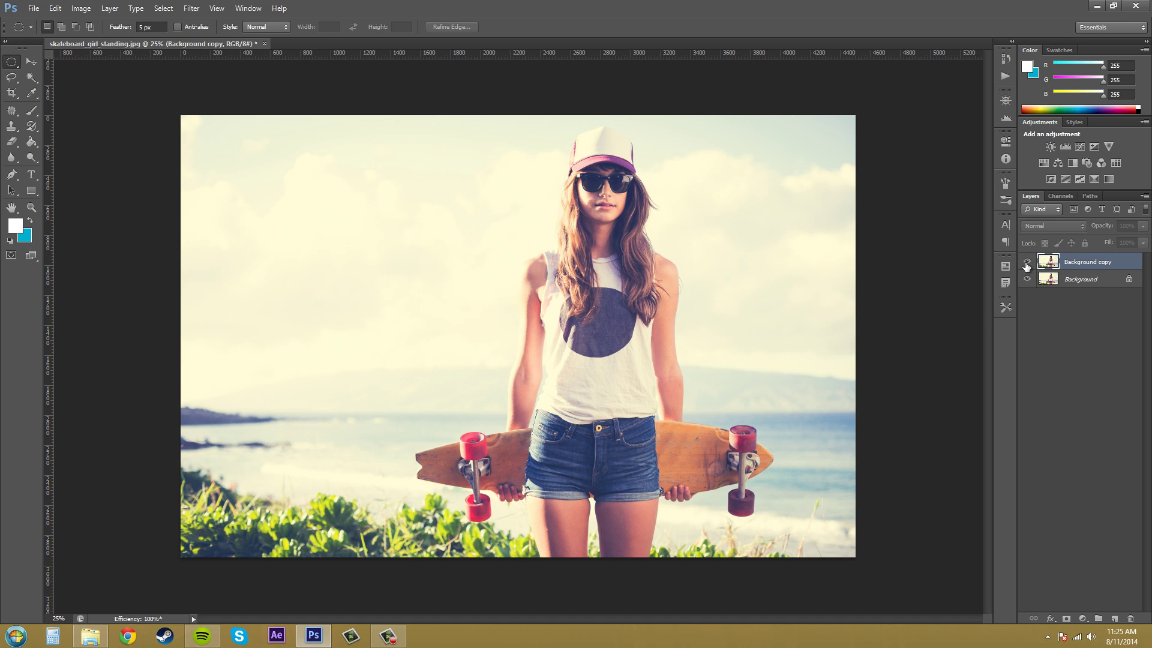
click(1025, 264)
click(1026, 264)
click(1026, 264)
click(1026, 264)
click(1026, 263)
click(1025, 264)
click(1026, 264)
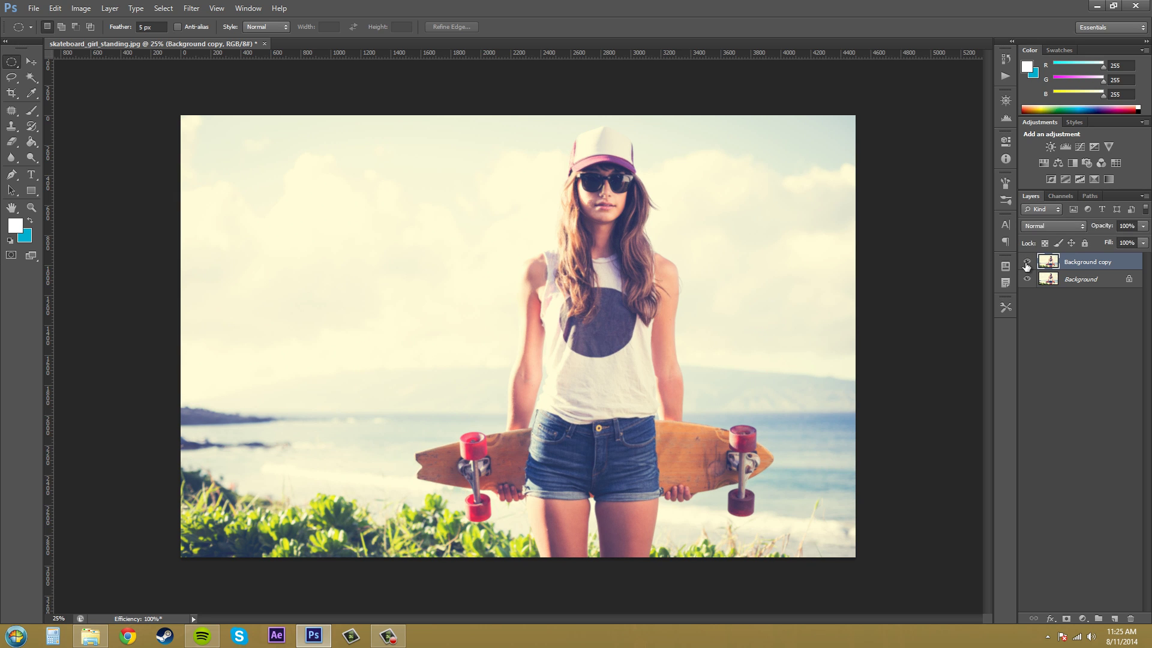
click(1026, 264)
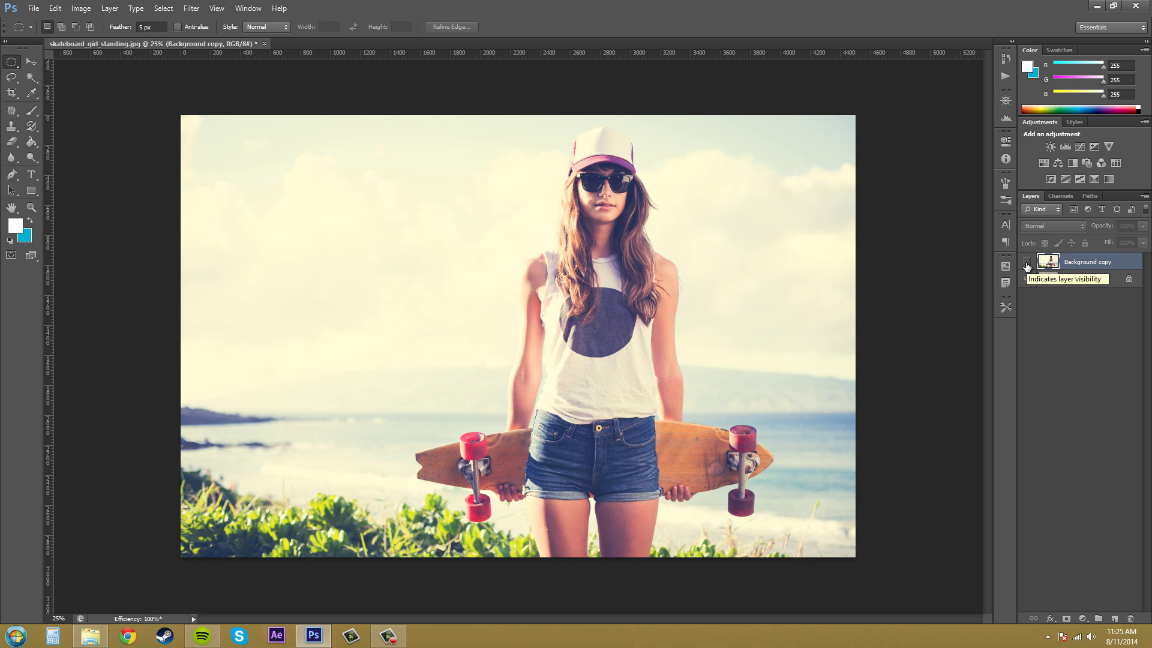